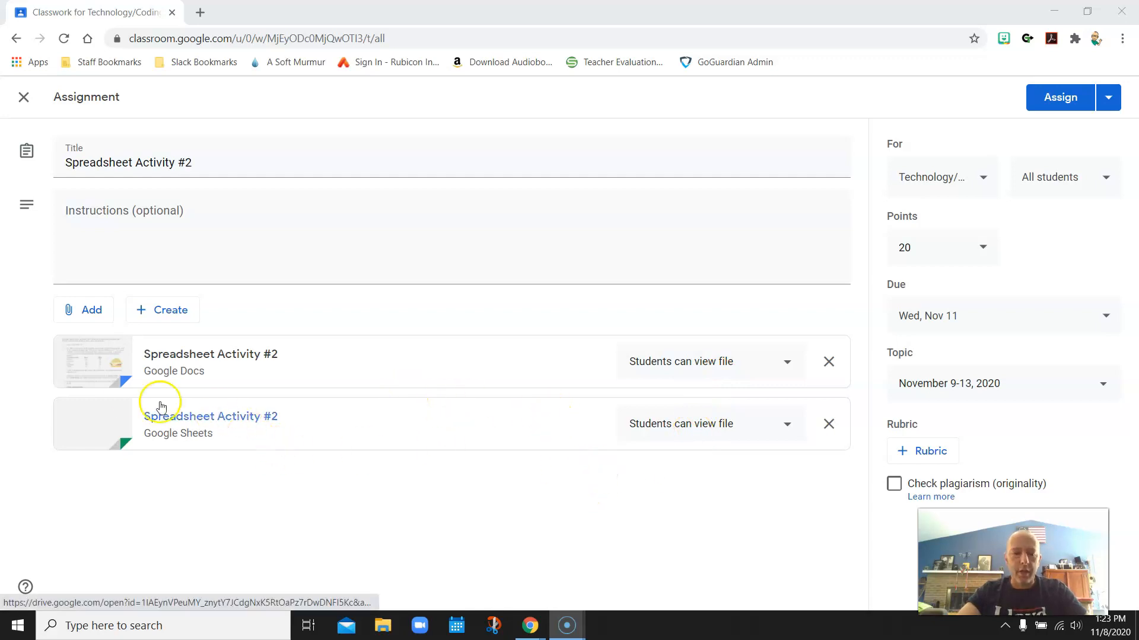
Open the attached Google Docs instructions for Spreadsheet Activity #2 and read the data table, chart steps and sample chart.
left_click(99, 363)
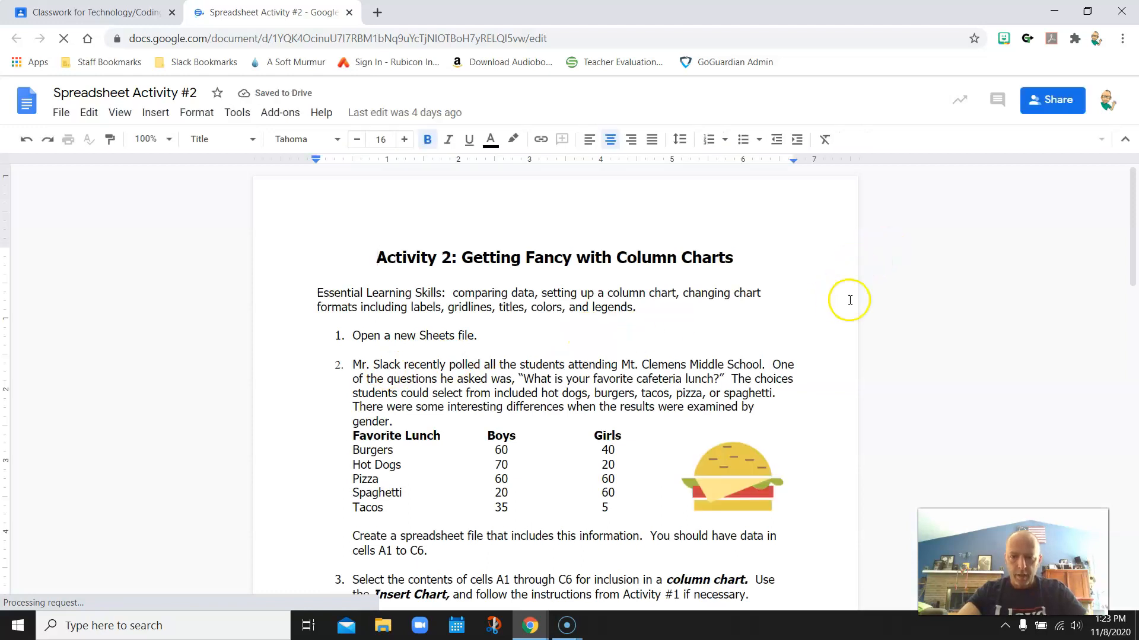
scroll(894, 296, "down", 3)
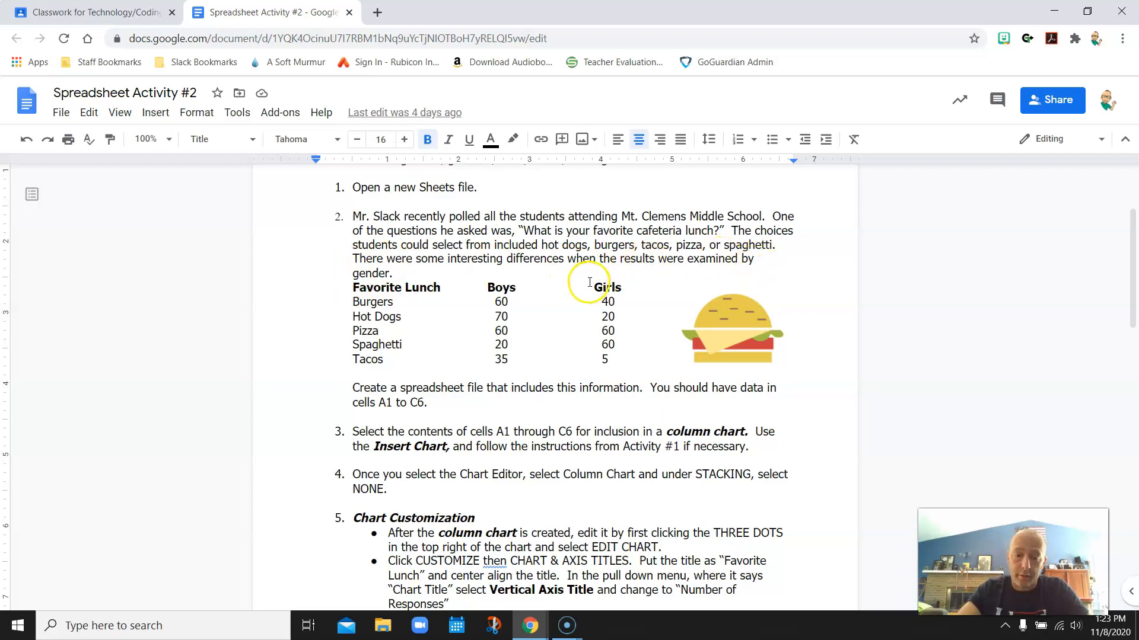
scroll(588, 283, "down", 1)
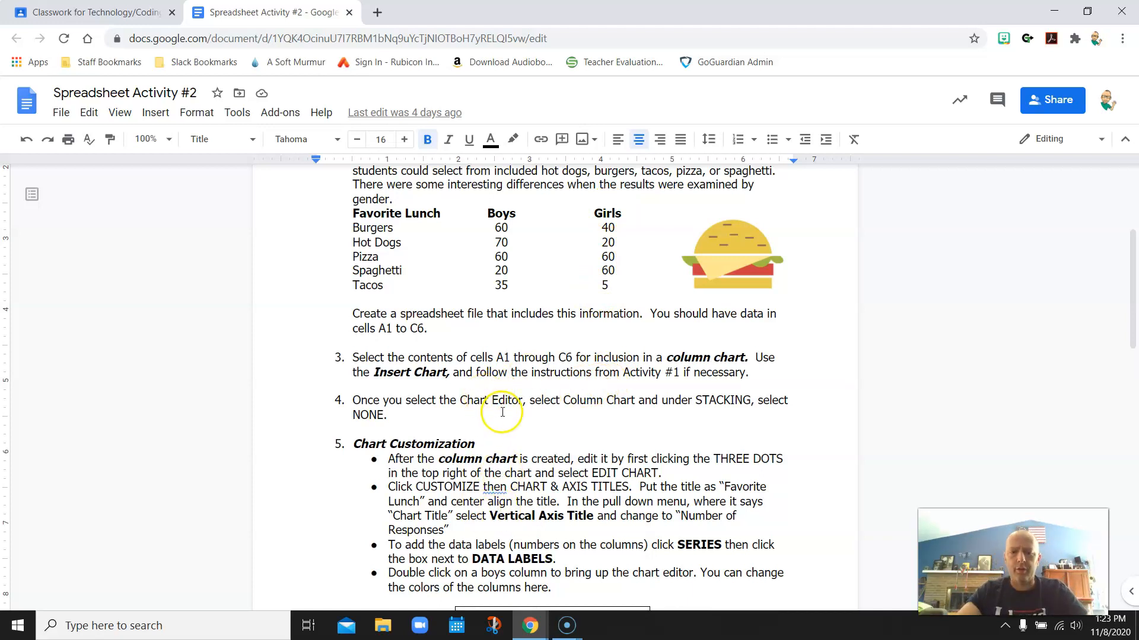
scroll(515, 402, "down", 3)
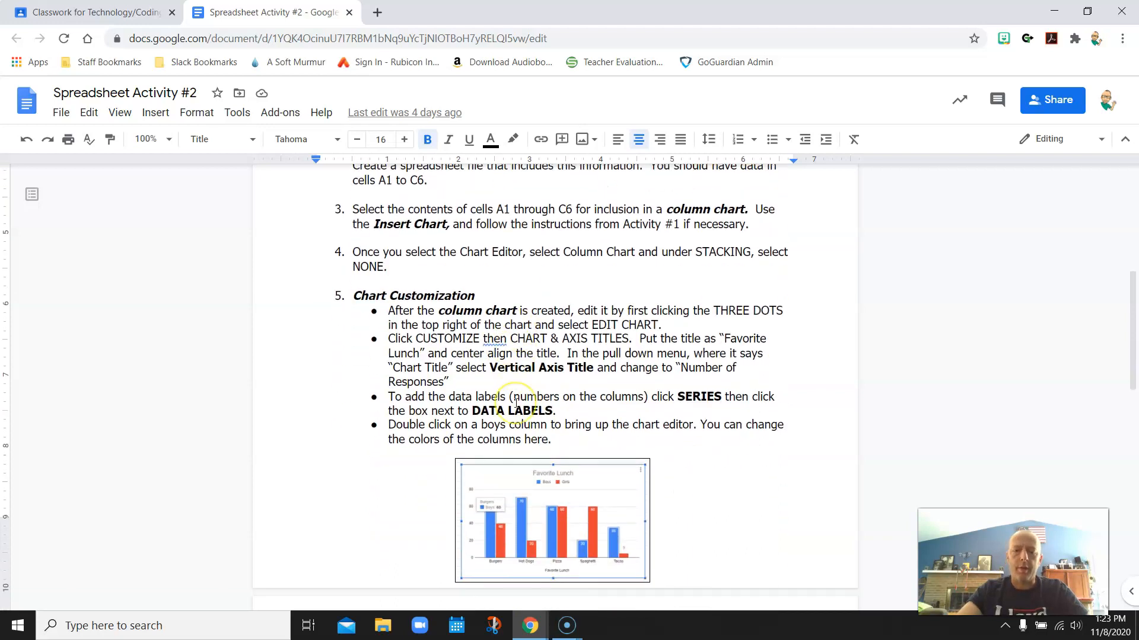
scroll(515, 404, "down", 10)
scroll(521, 402, "up", 2)
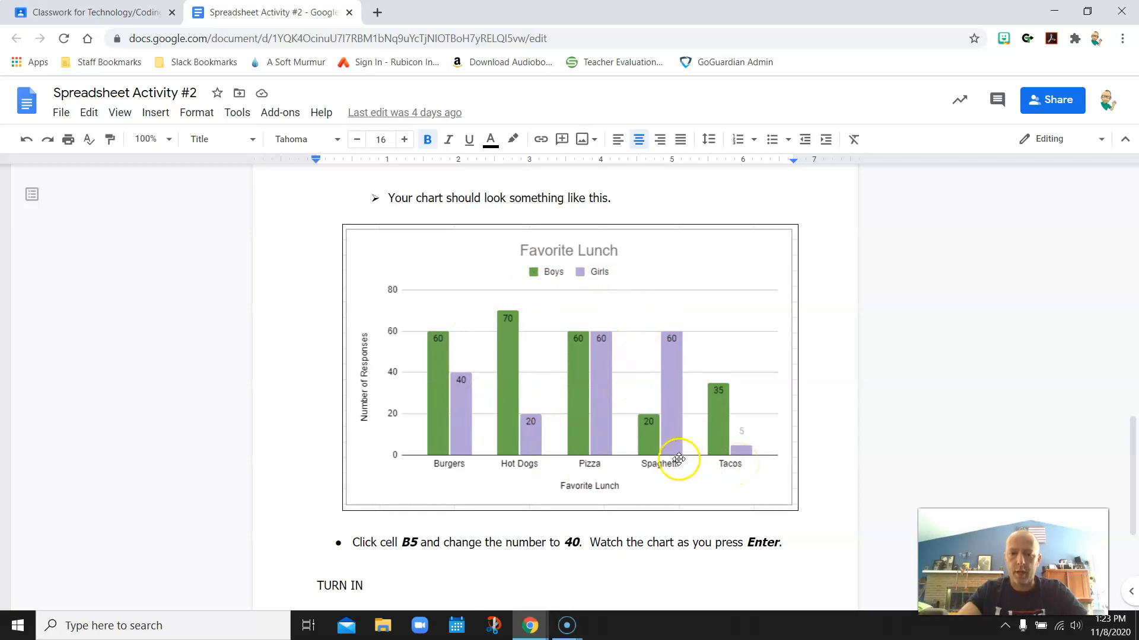
scroll(649, 453, "up", 10)
scroll(652, 454, "up", 5)
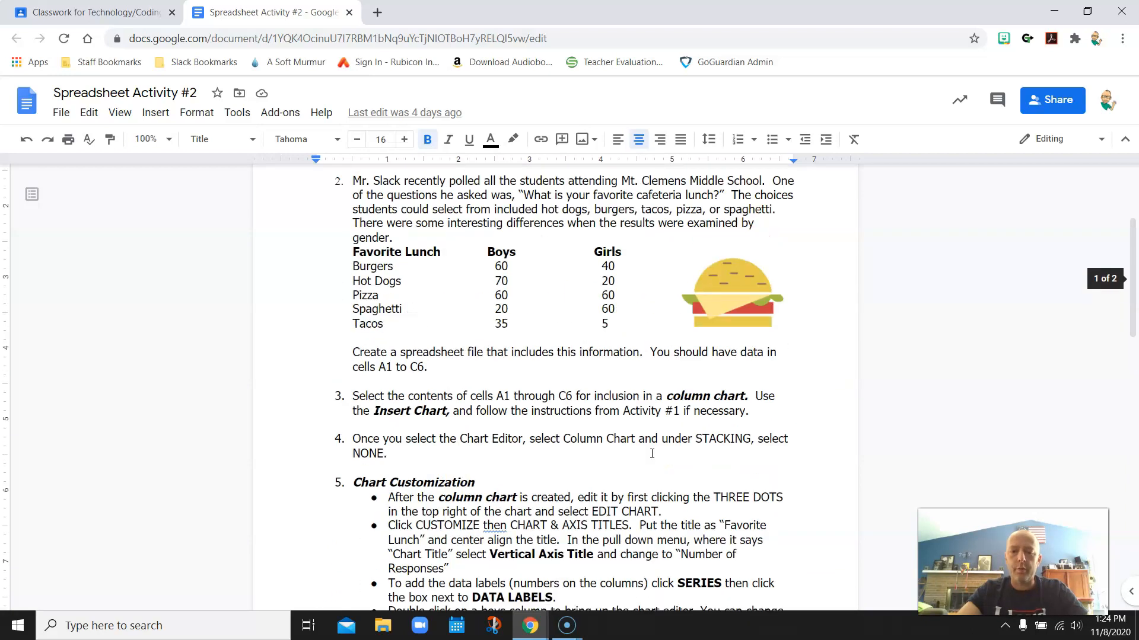
Move the instructions document into its own window and open the attached Spreadsheet Activity #2 Google Sheets file.
left_click(282, 13)
left_click_drag(282, 13, 0, 237)
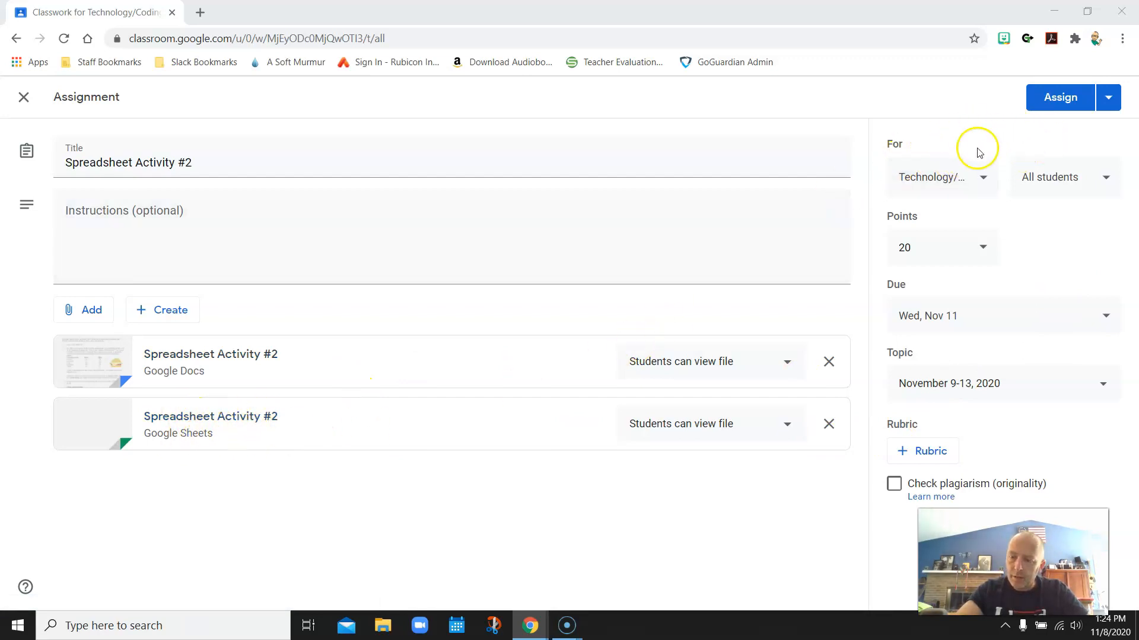
left_click(176, 421)
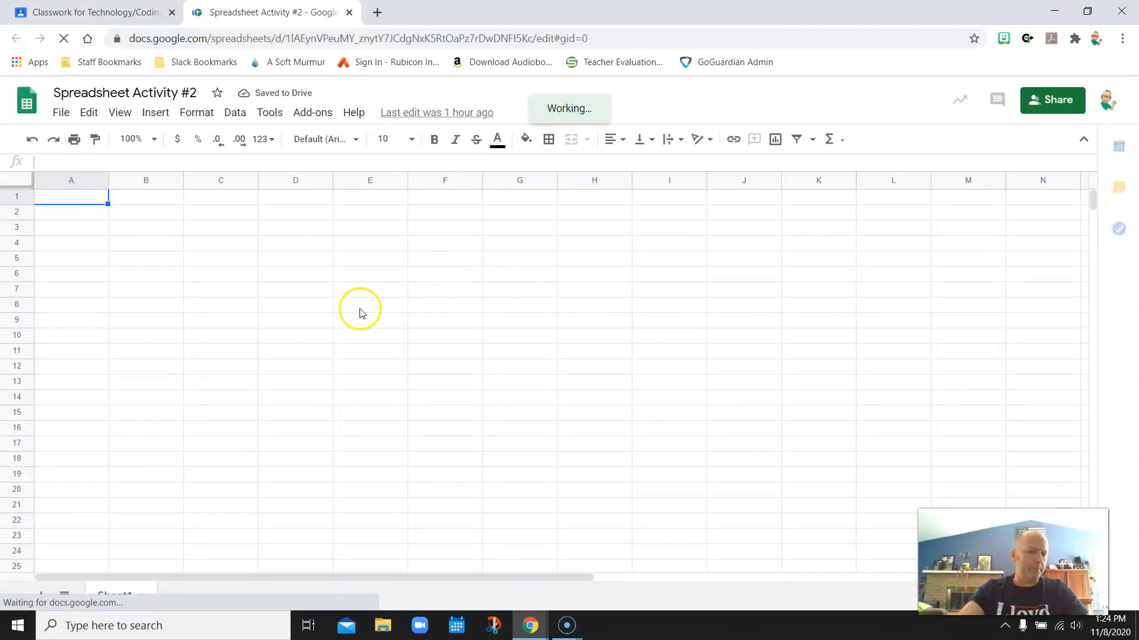
Enter the headers Favorite Lunch, Boys and Girls in cells A1 to C1.
left_click(84, 201)
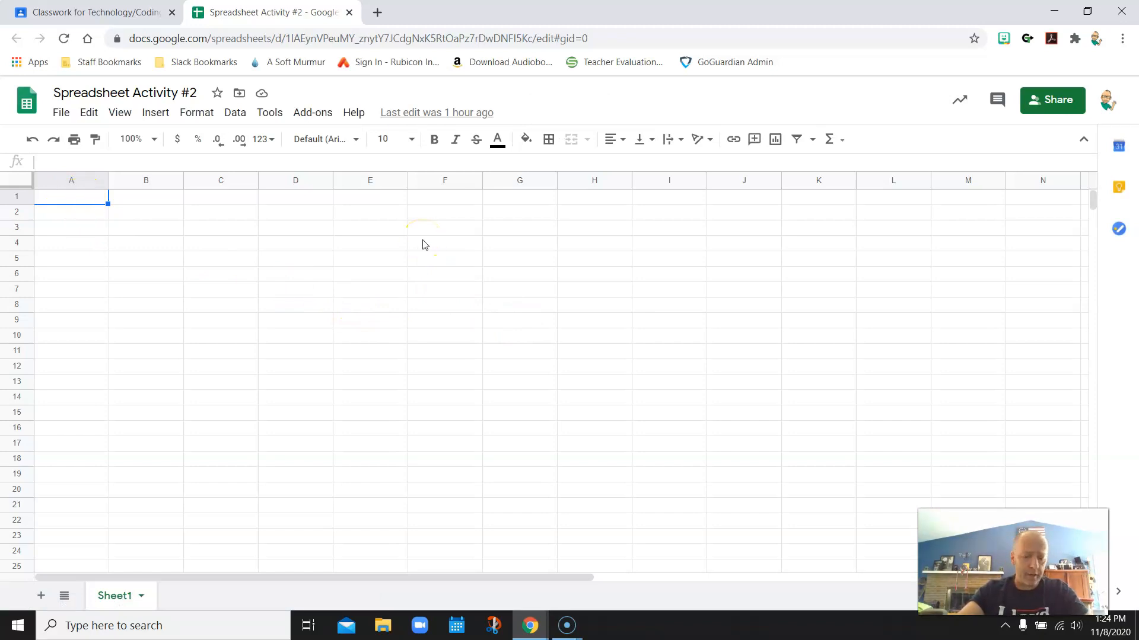
type("Favorite Lunch")
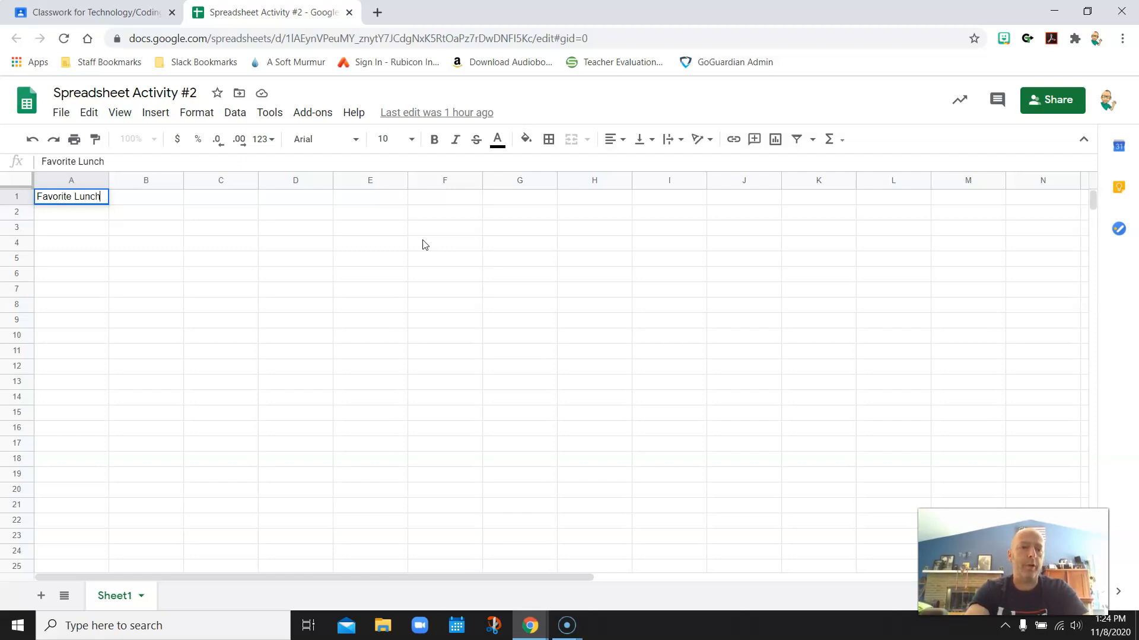
key("Tab")
type("Boys")
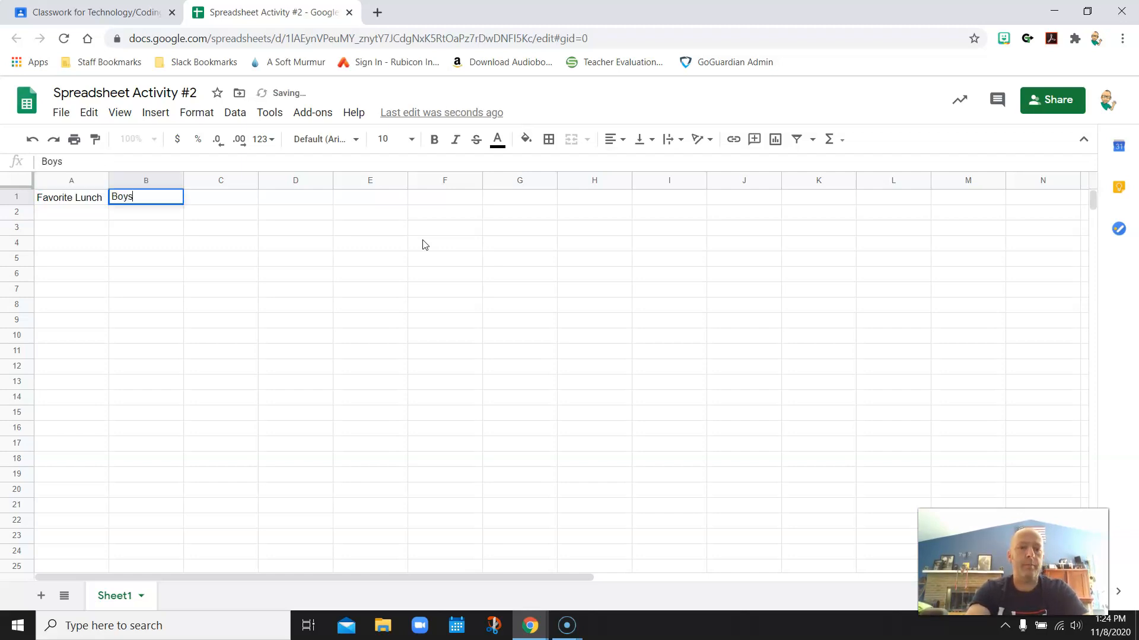
key("Tab")
type("B")
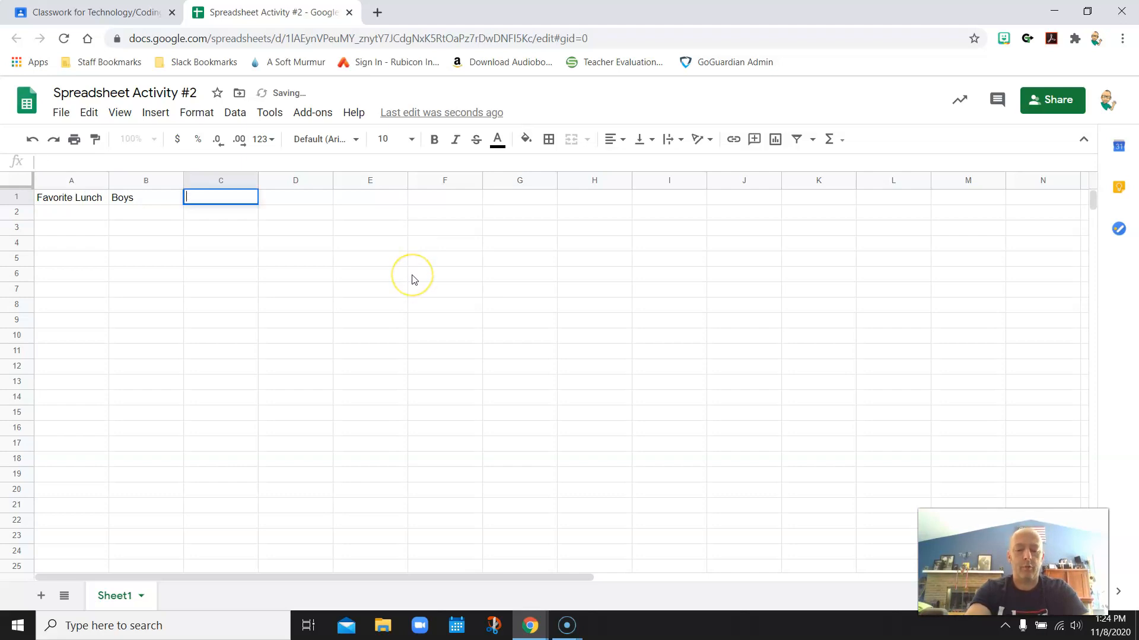
key("Return")
List Burgers, Hot Dogs, Pizza, Spaghetti and Tacos in cells A2 to A6.
type("Burgers")
key("Return")
type("Hit")
type(" Dogs")
key("Return")
type("Pizza")
key("Return")
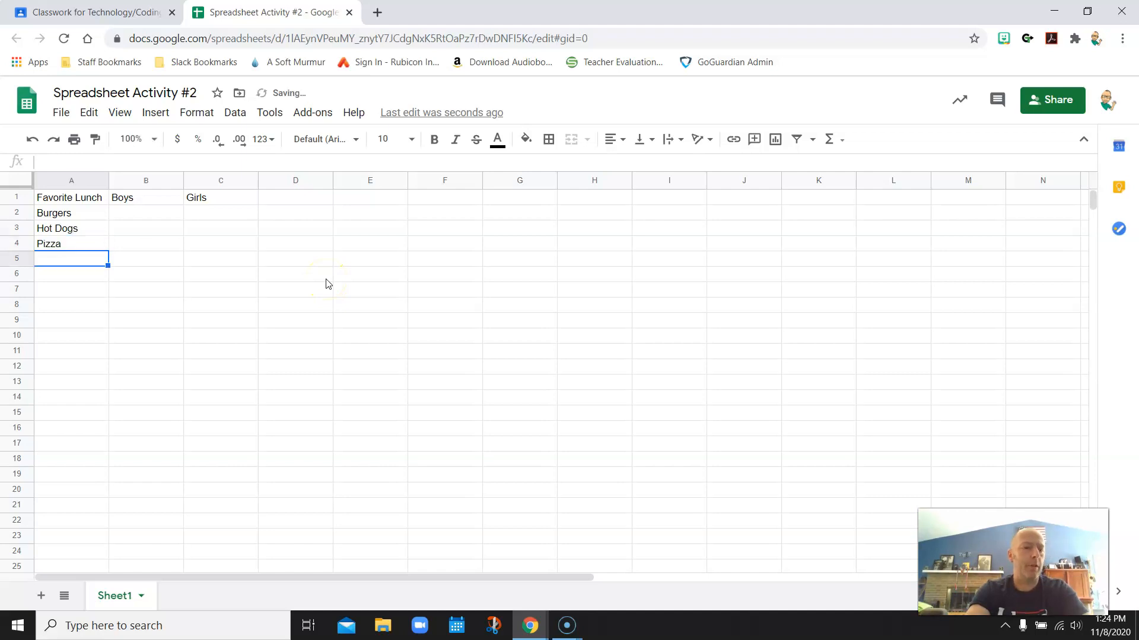
type("Spaghetti")
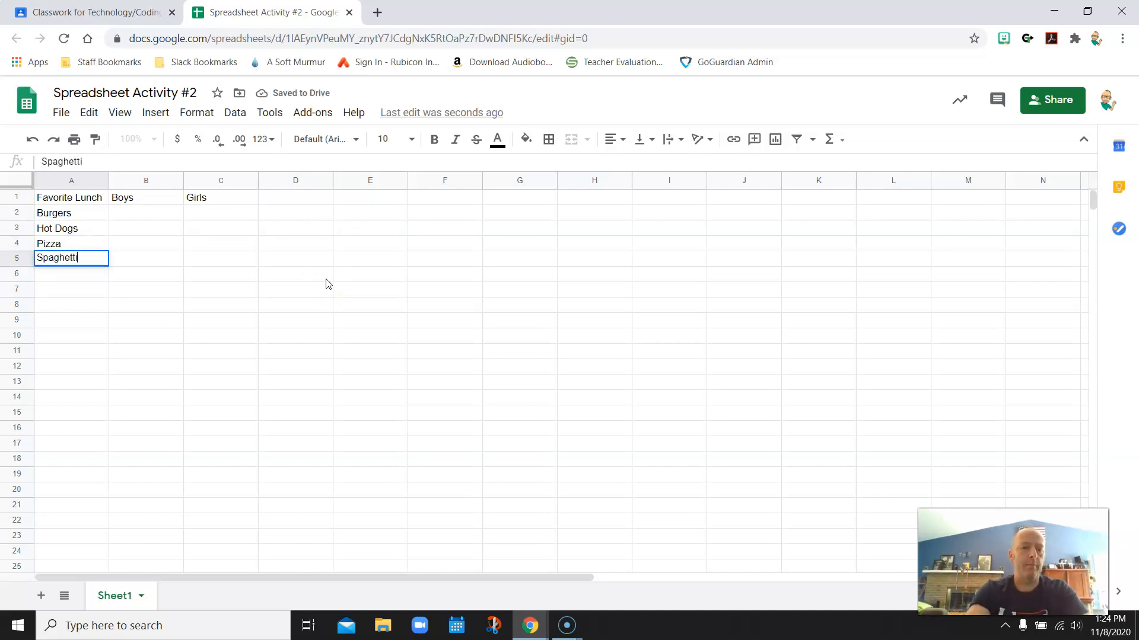
key("Return")
type("To")
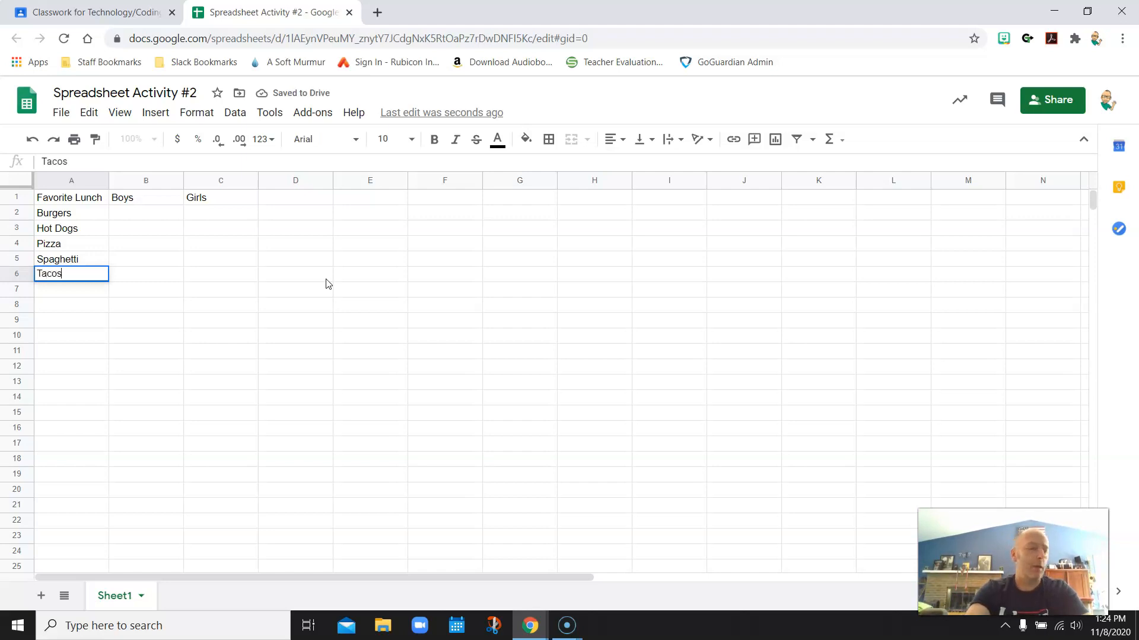
type("cos")
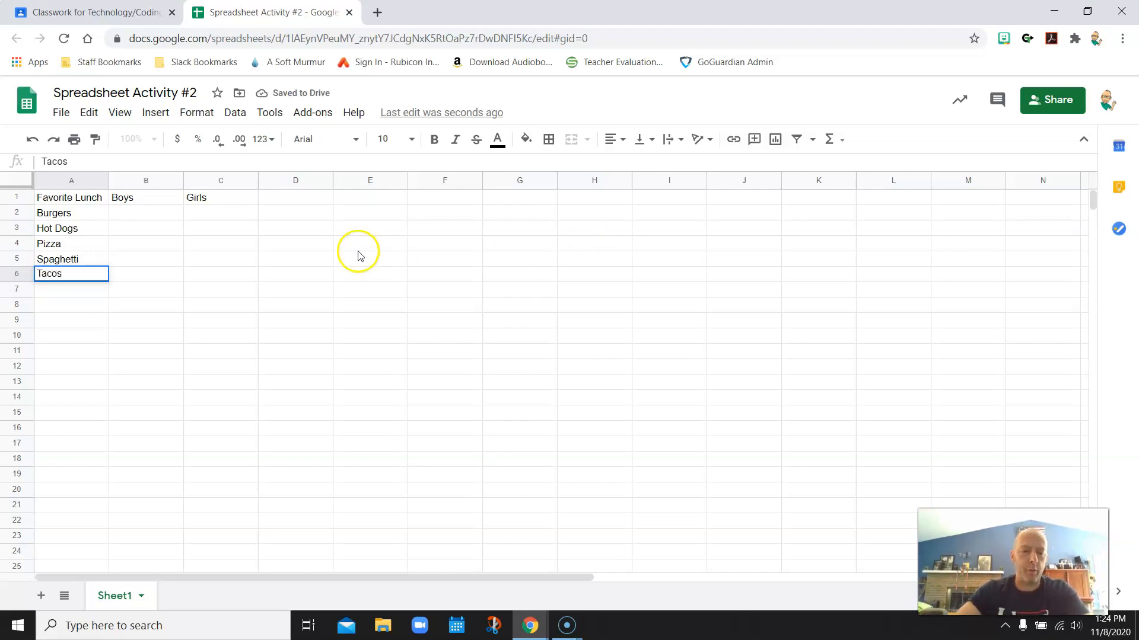
Fill the Boys column, cells B2 to B6, with 60, 70, 60, 20 and 35.
left_click(154, 214)
type("60")
key("Return")
type("70")
key("Return")
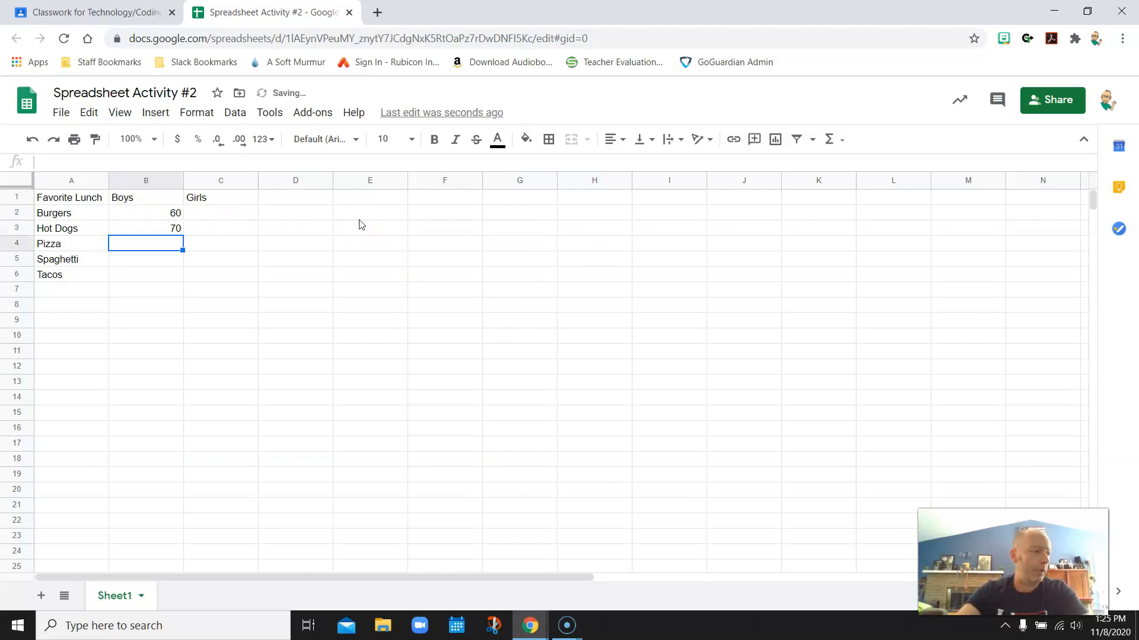
type("60")
key("Return")
type("20")
key("Return")
type("35")
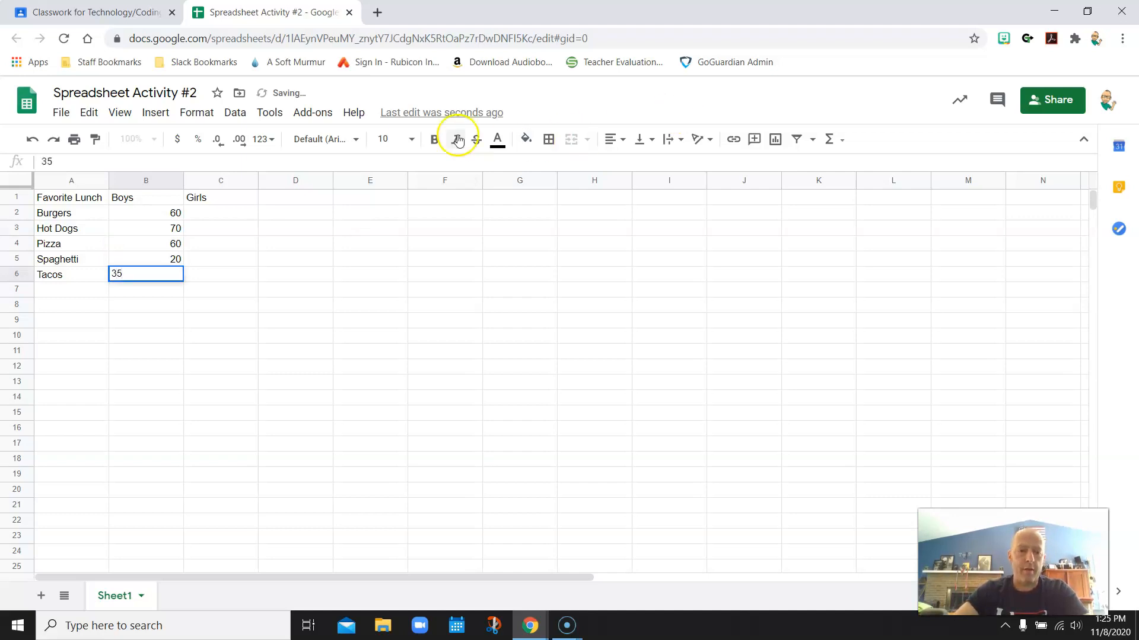
Fill the Girls column, cells C2 to C6, with 40, 20, 60, 60 and 5.
left_click(232, 213)
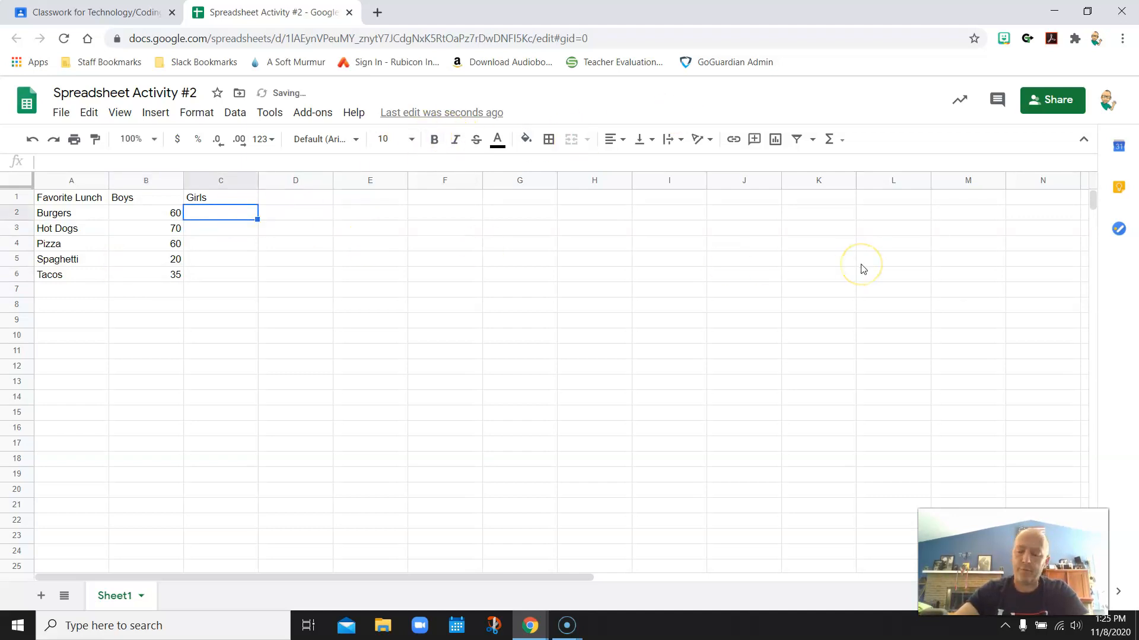
type("40")
key("Return")
type("20")
key("Return")
type("60")
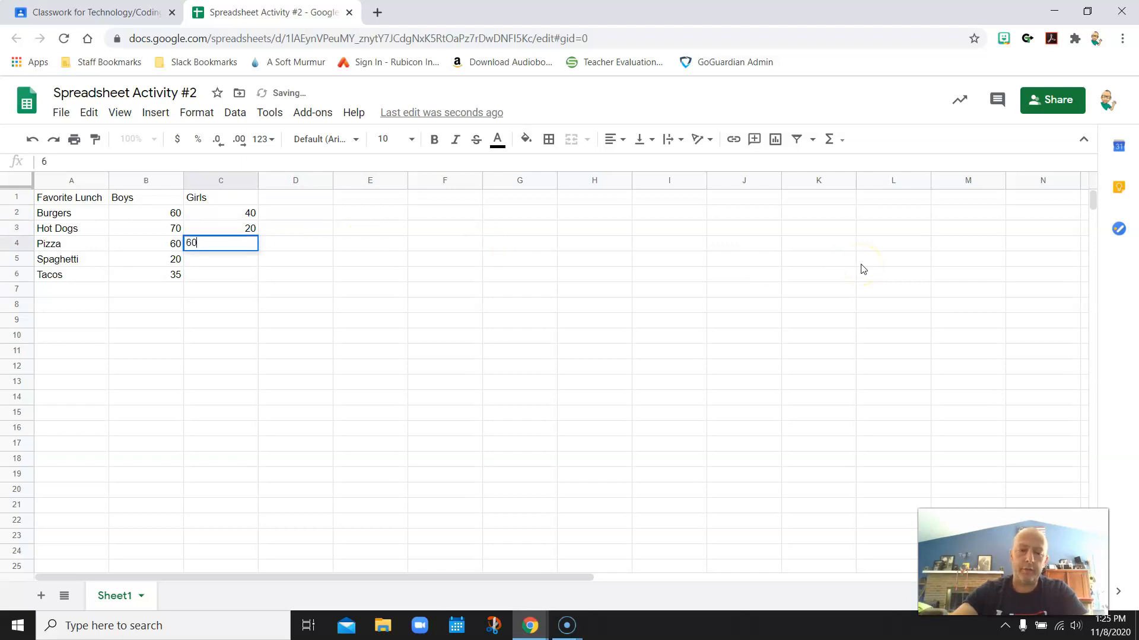
key("Return")
type("60")
key("Return")
type("5")
key("Return")
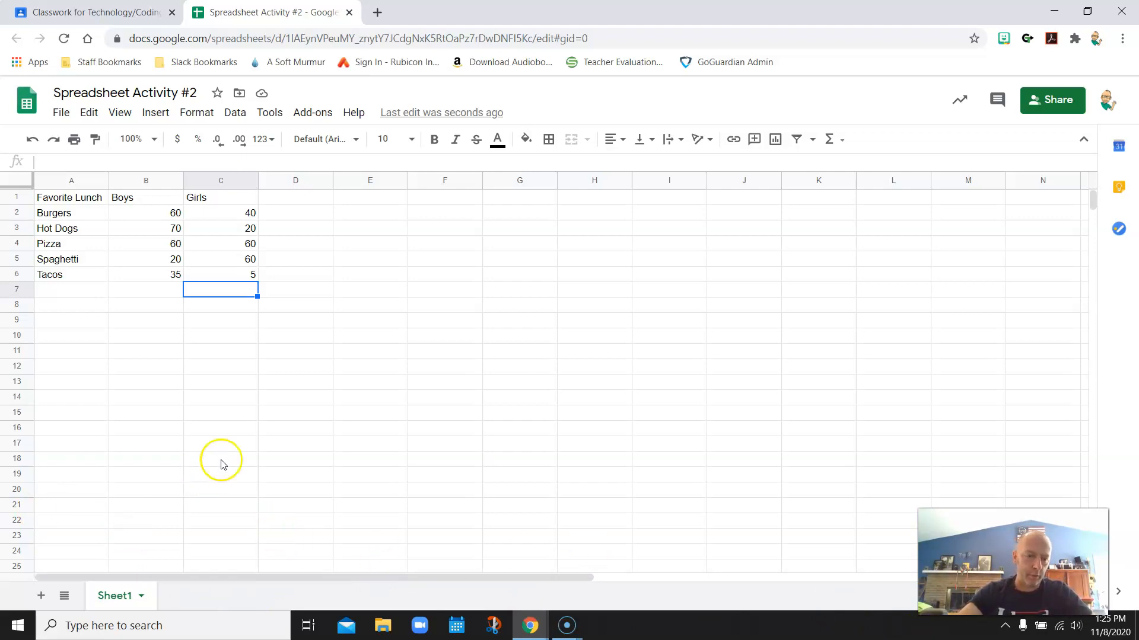
Center-align the contents of cells A1 to C6 horizontally.
left_click_drag(72, 199, 228, 286)
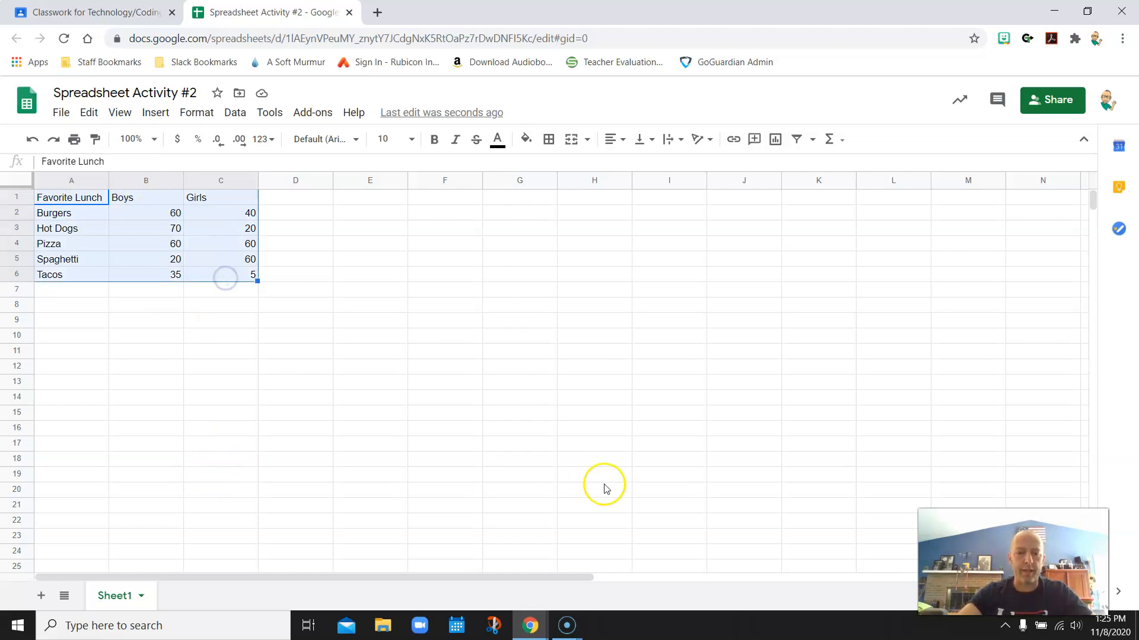
left_click(623, 143)
left_click(631, 164)
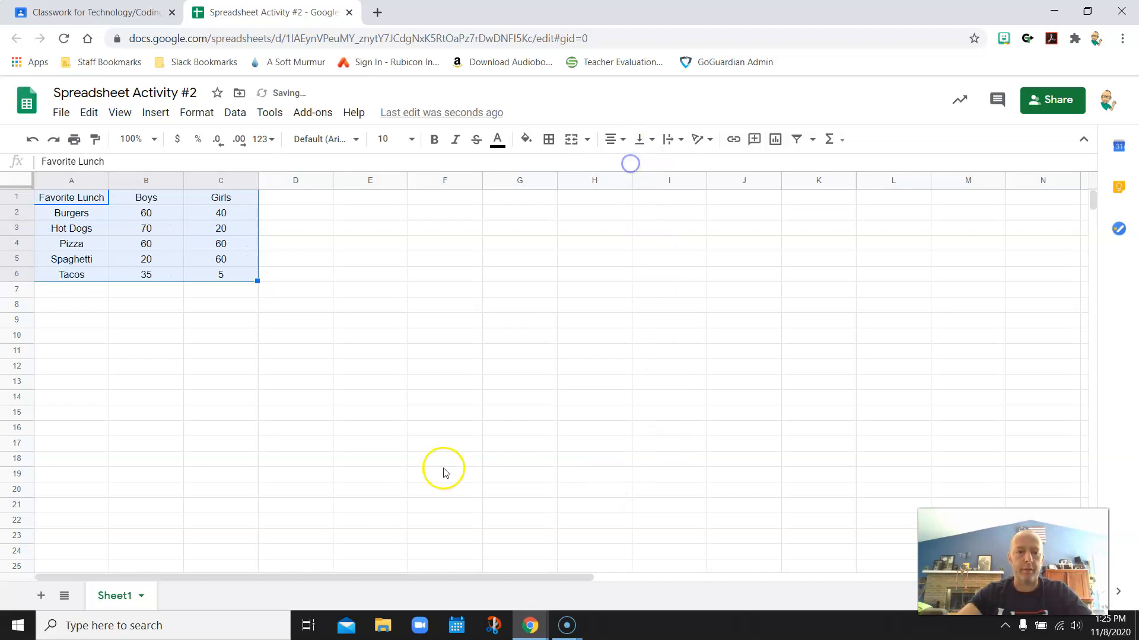
left_click(274, 428)
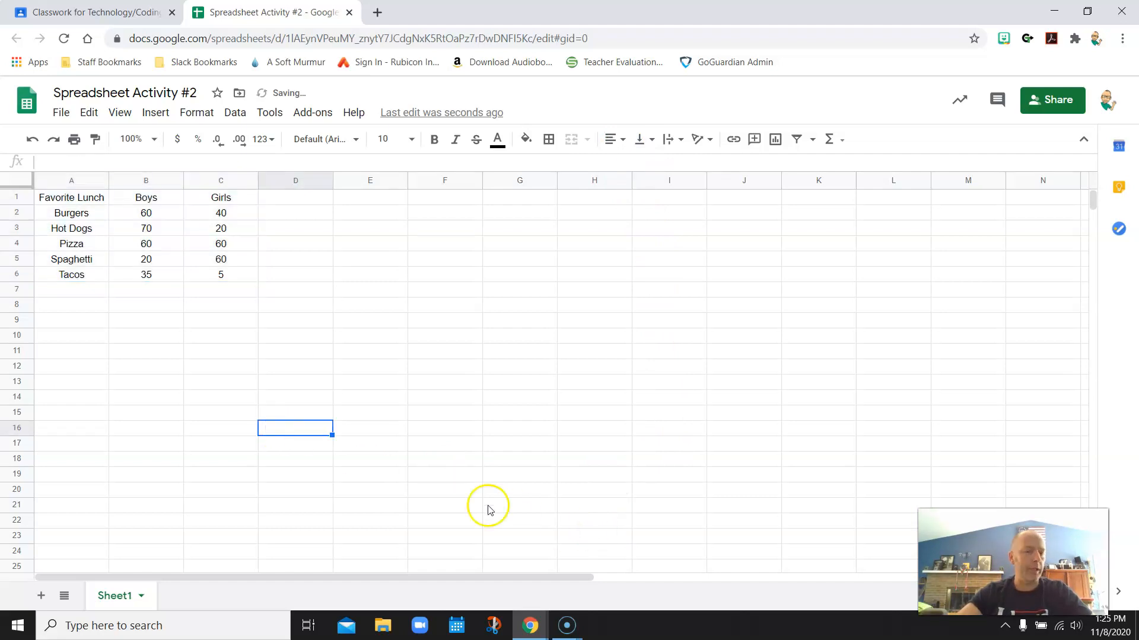
Left-align all of column A, which holds the lunch names.
left_click(72, 181)
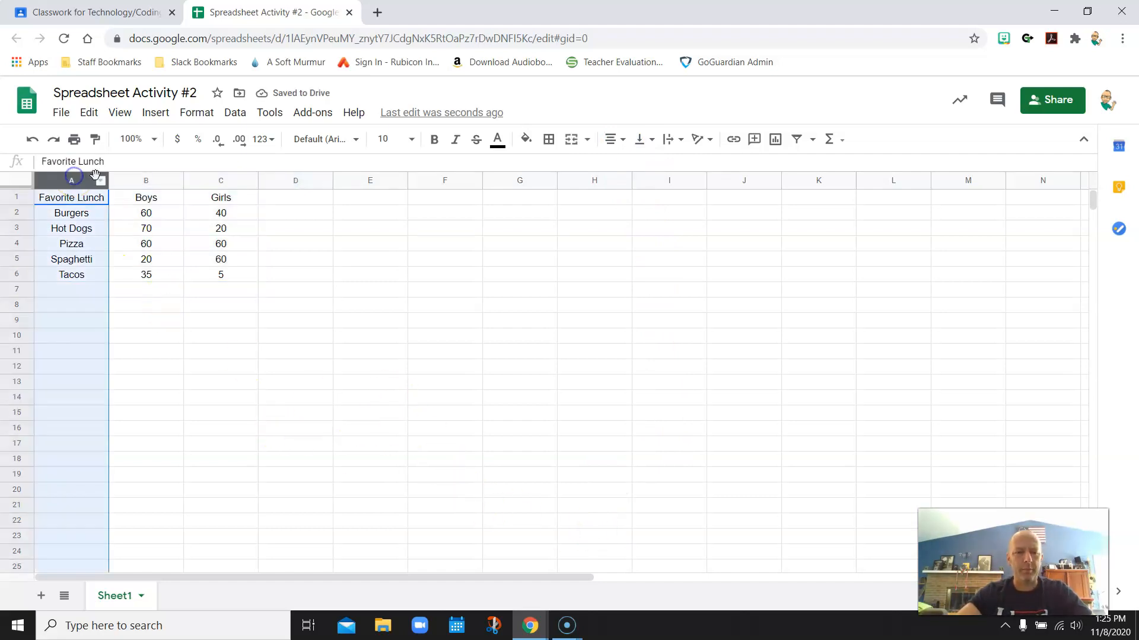
left_click(613, 140)
left_click(609, 166)
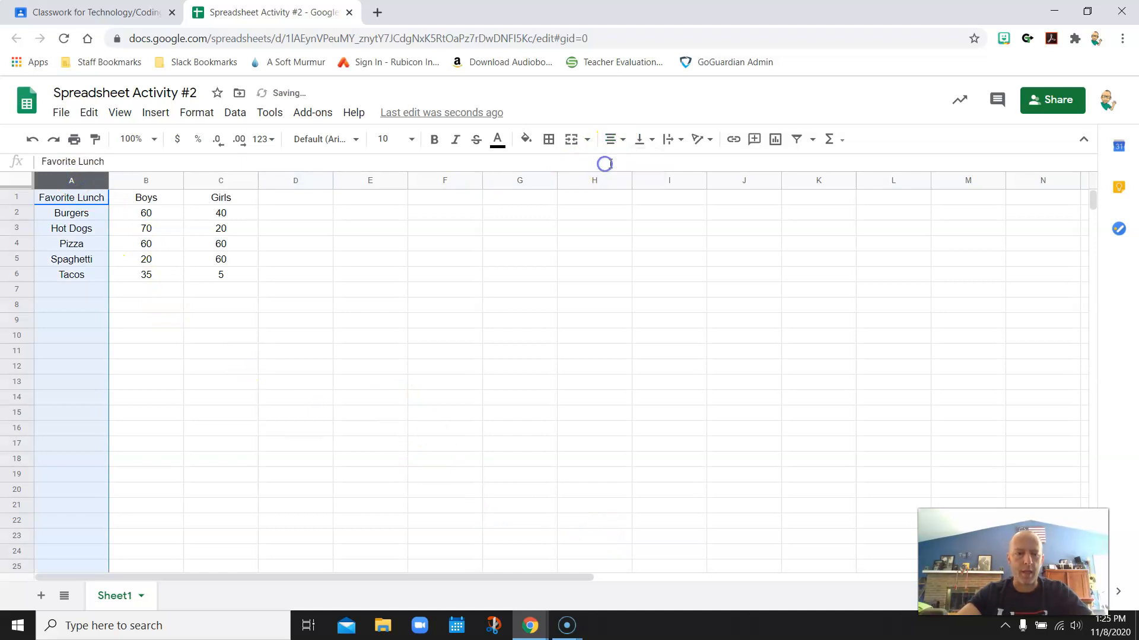
left_click(624, 141)
left_click(610, 166)
left_click(504, 319)
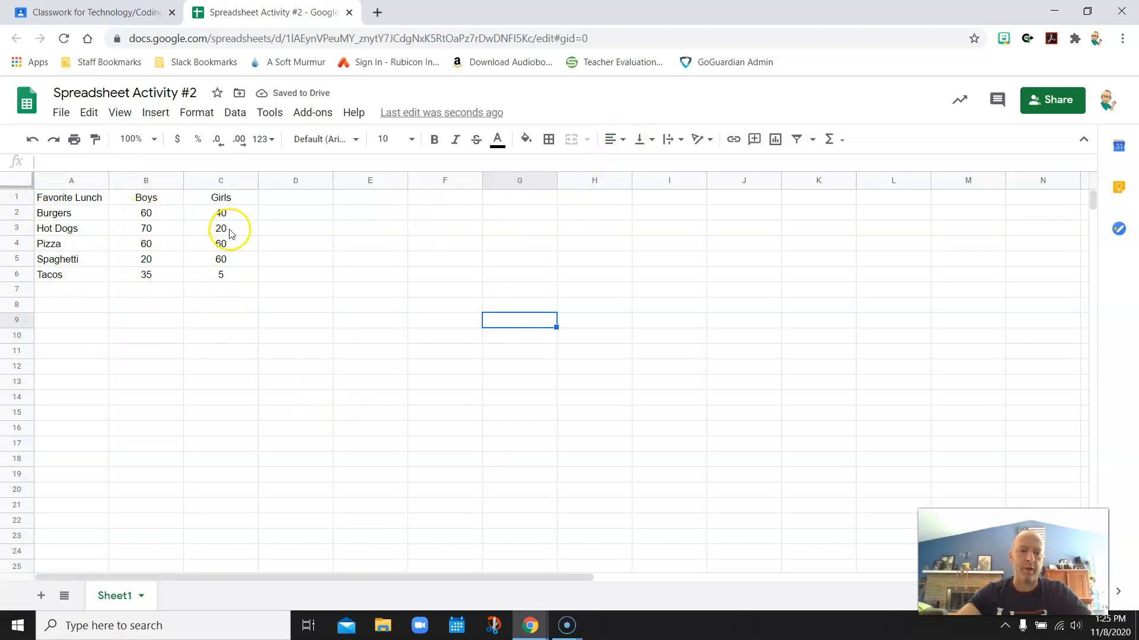
Make the headers in A1 to C1 bold and widen column A slightly.
left_click_drag(51, 202, 216, 197)
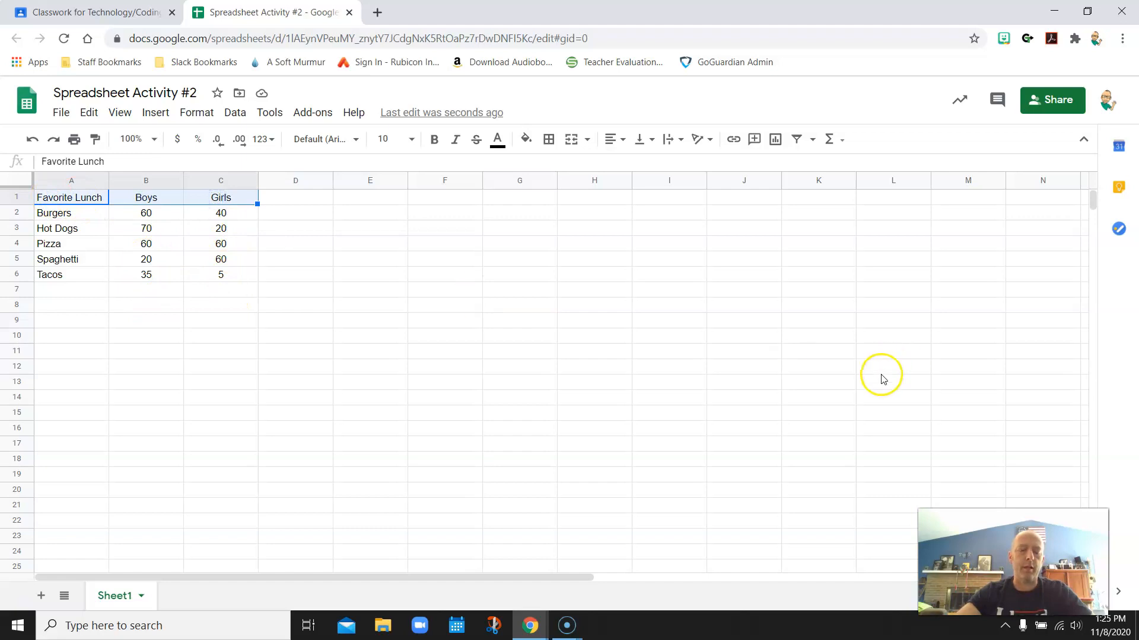
left_click(437, 140)
left_click(431, 316)
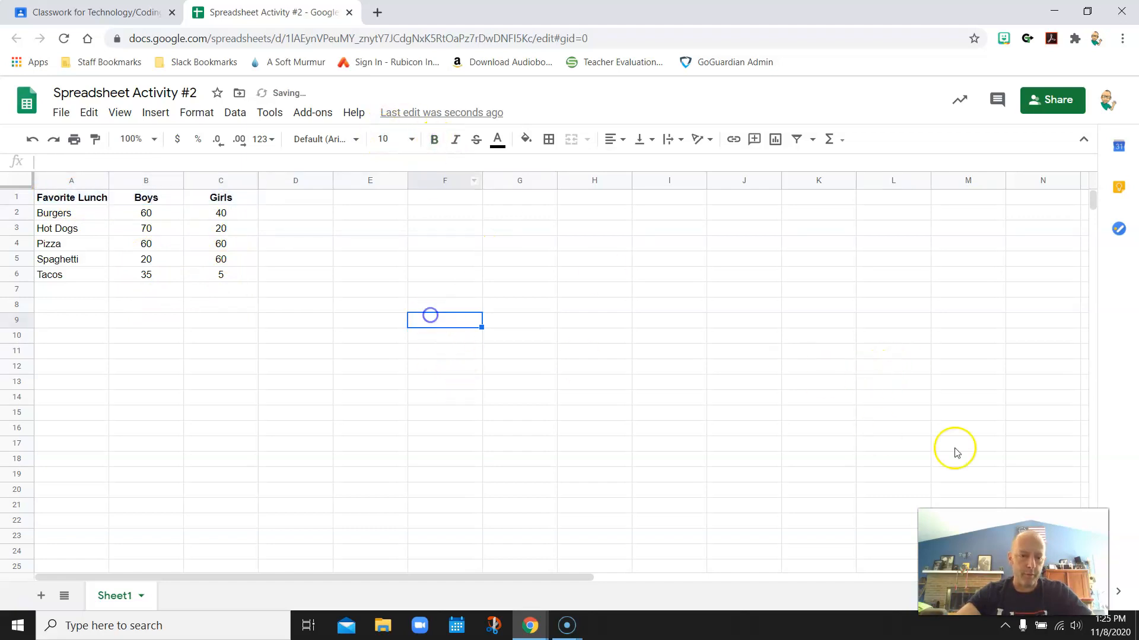
left_click_drag(108, 179, 114, 179)
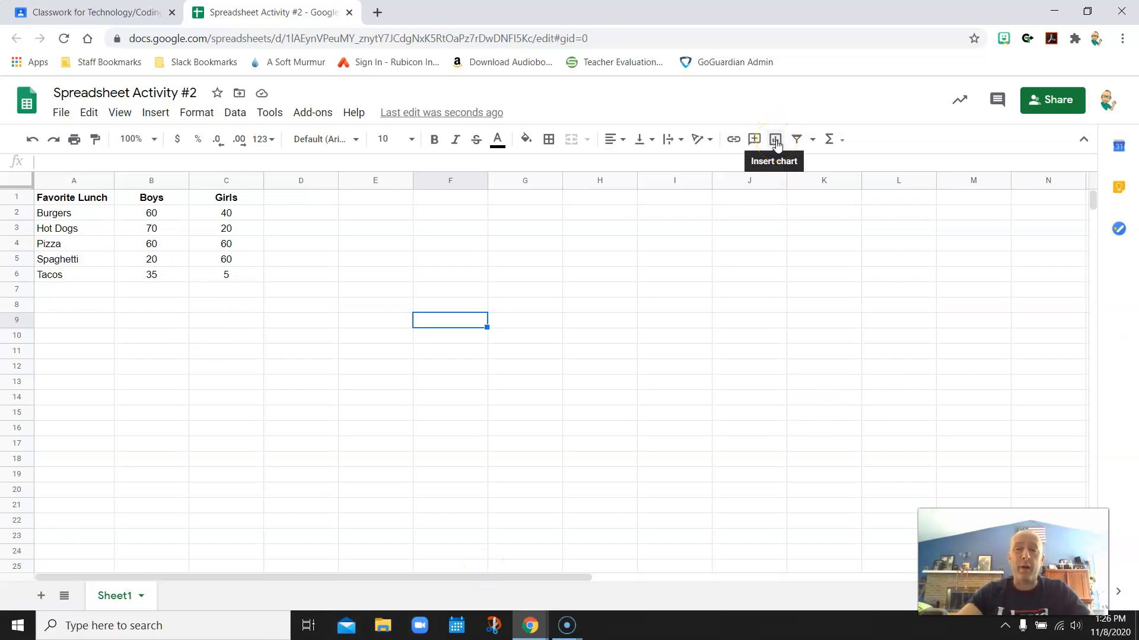
left_click_drag(63, 198, 227, 274)
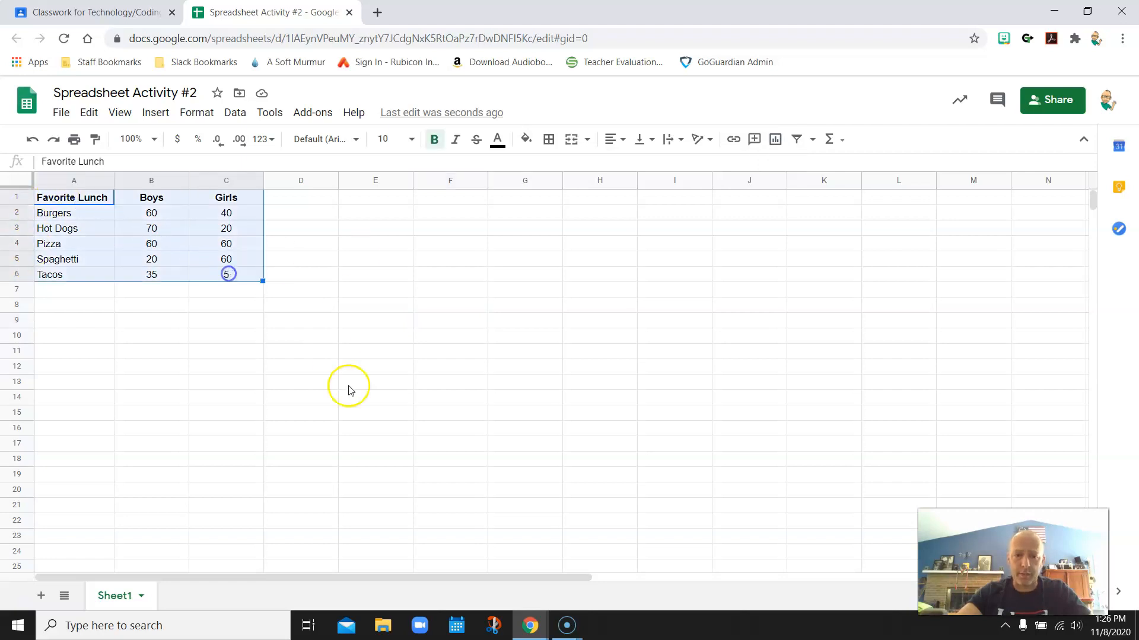
left_click(230, 323)
left_click(778, 147)
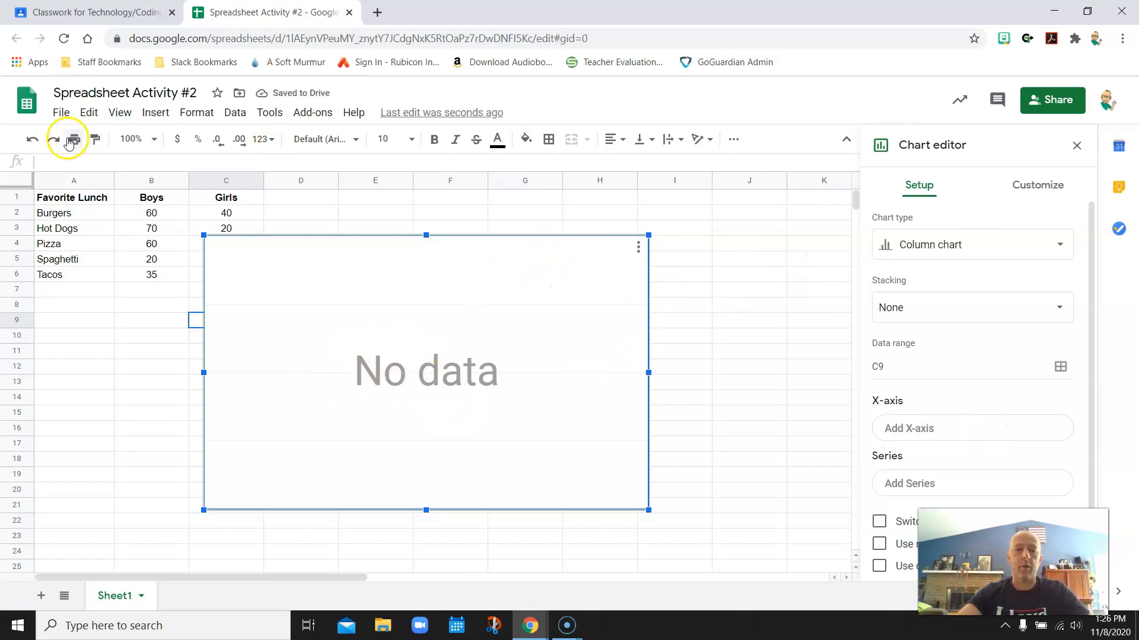
left_click(32, 138)
Insert a chart from the data in A1:C6 and move it clear of the table, below and beside the data.
left_click_drag(57, 198, 224, 276)
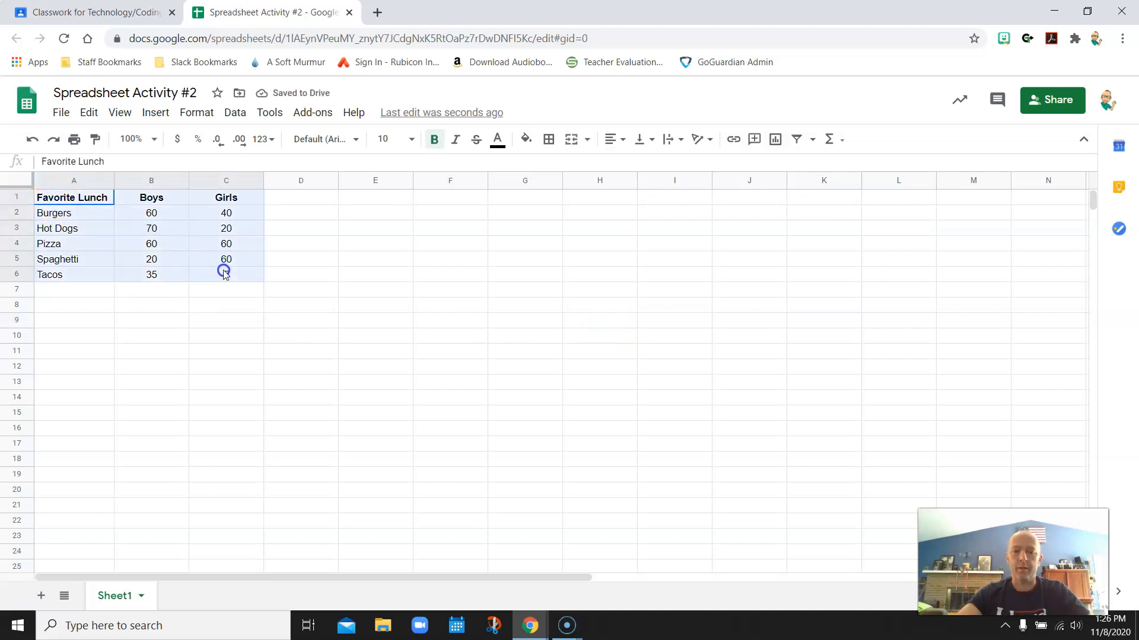
left_click(776, 140)
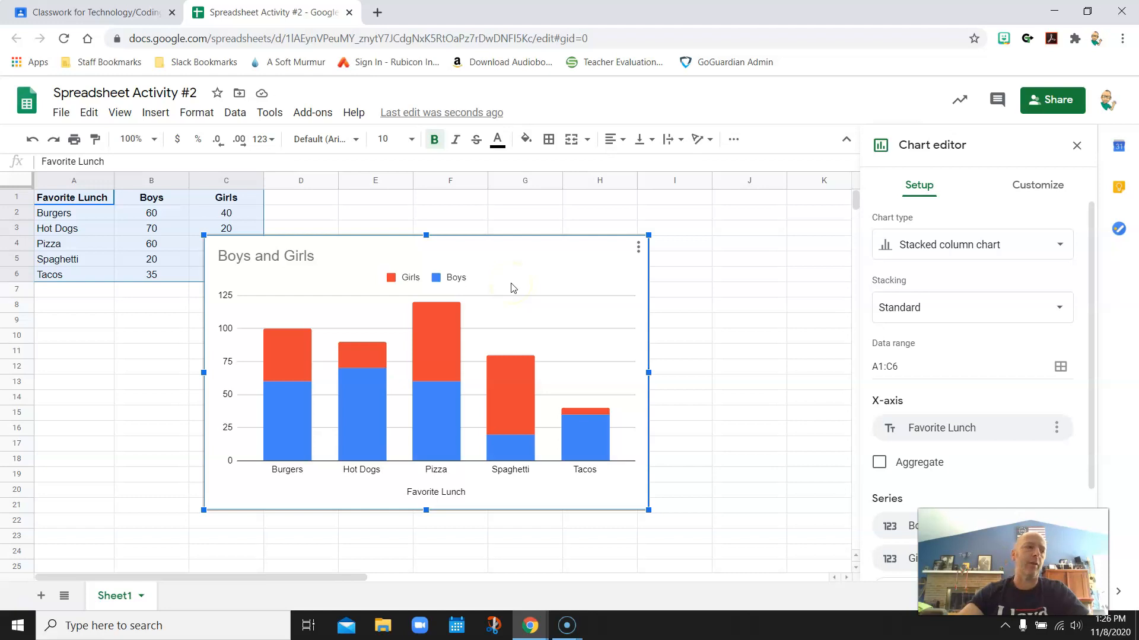
left_click_drag(510, 240, 612, 294)
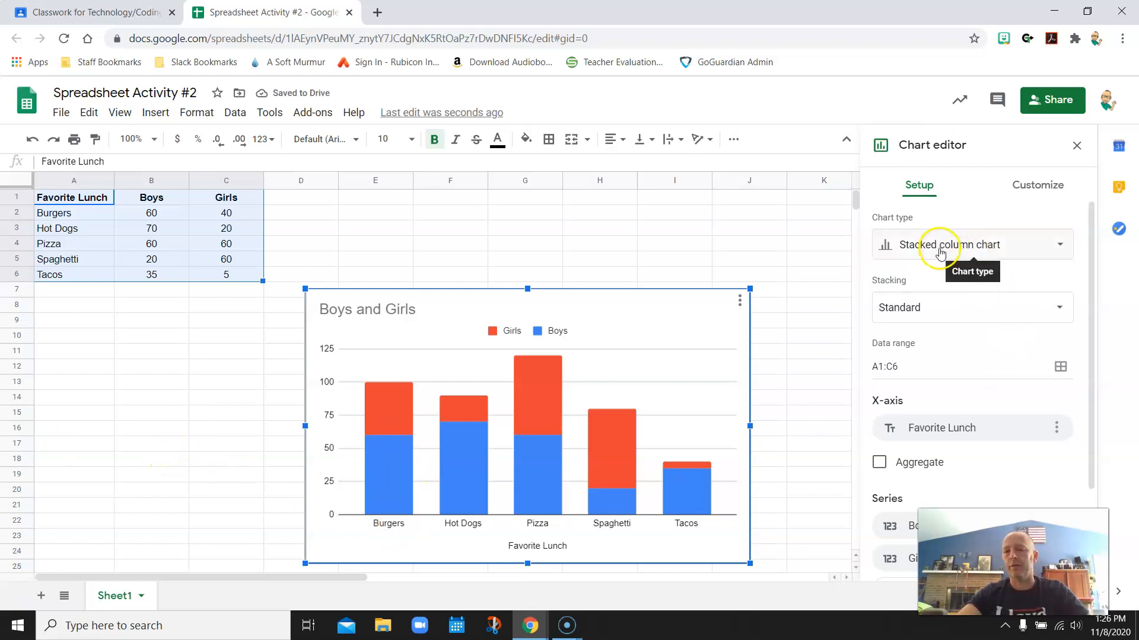
Move the chart to just below the data table and change its type to a non-stacked column chart.
left_click_drag(574, 299, 360, 302)
left_click(1065, 246)
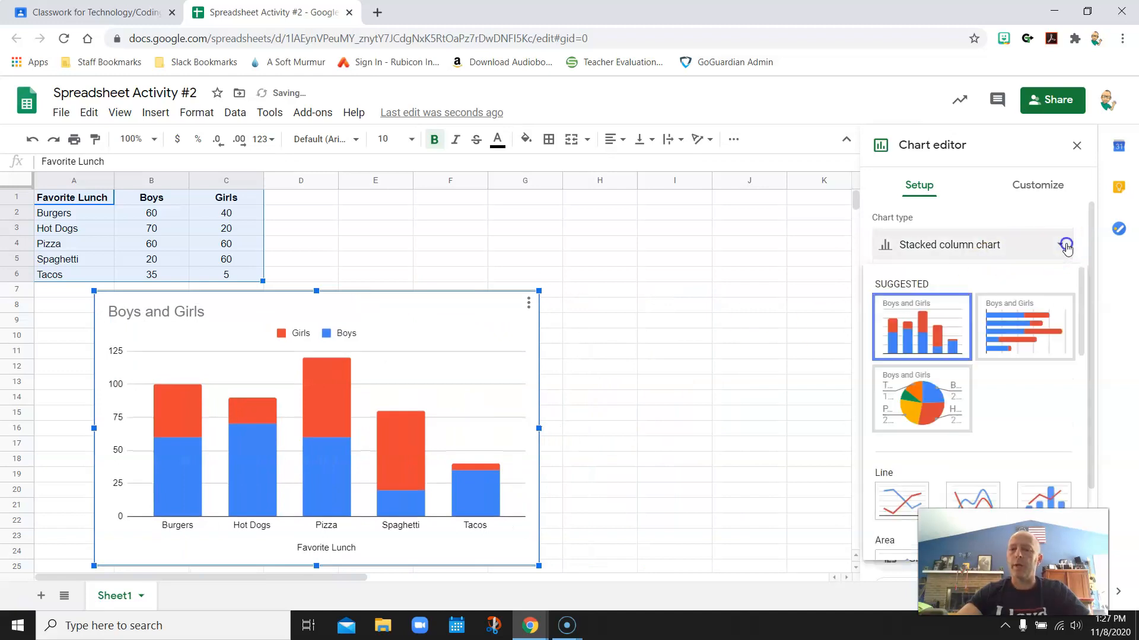
scroll(1065, 245, "down", 2)
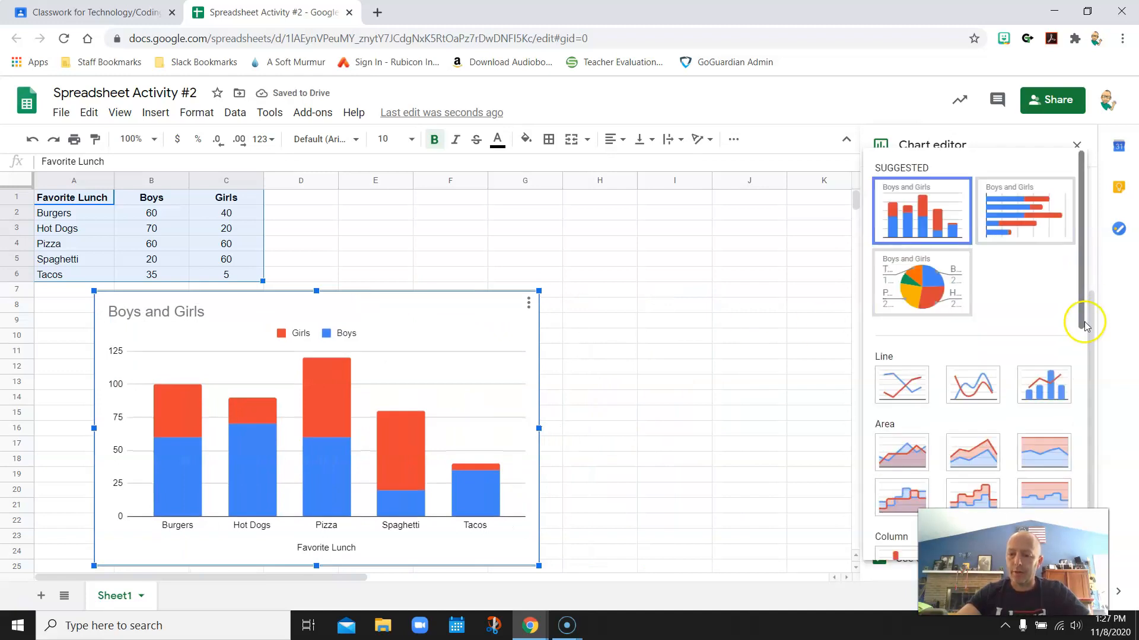
left_click_drag(1085, 308, 1084, 436)
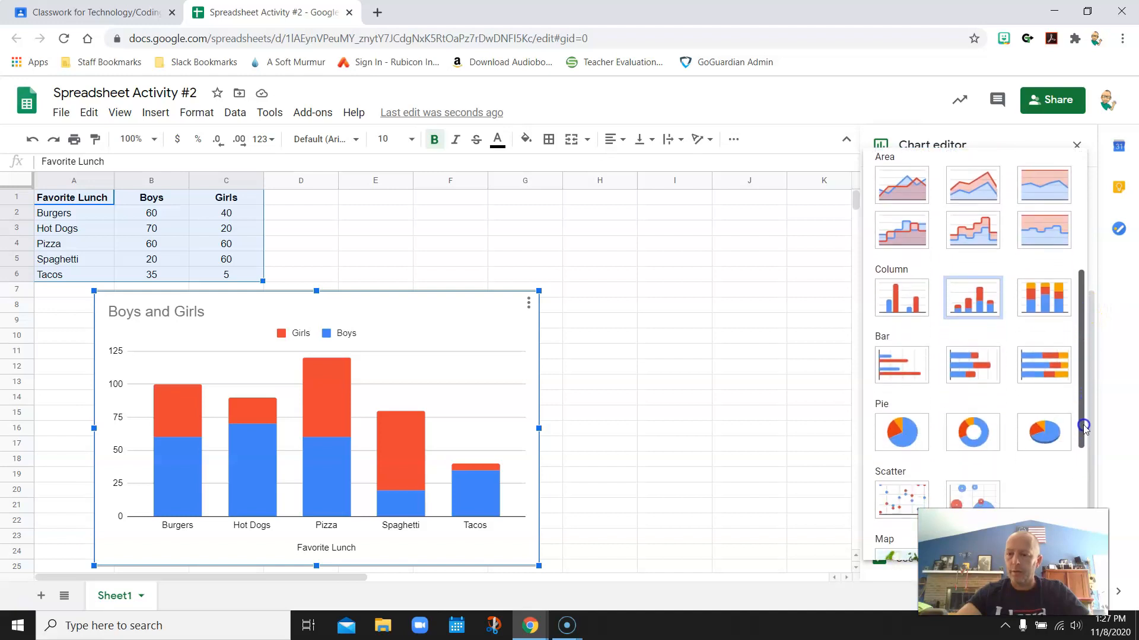
left_click(900, 300)
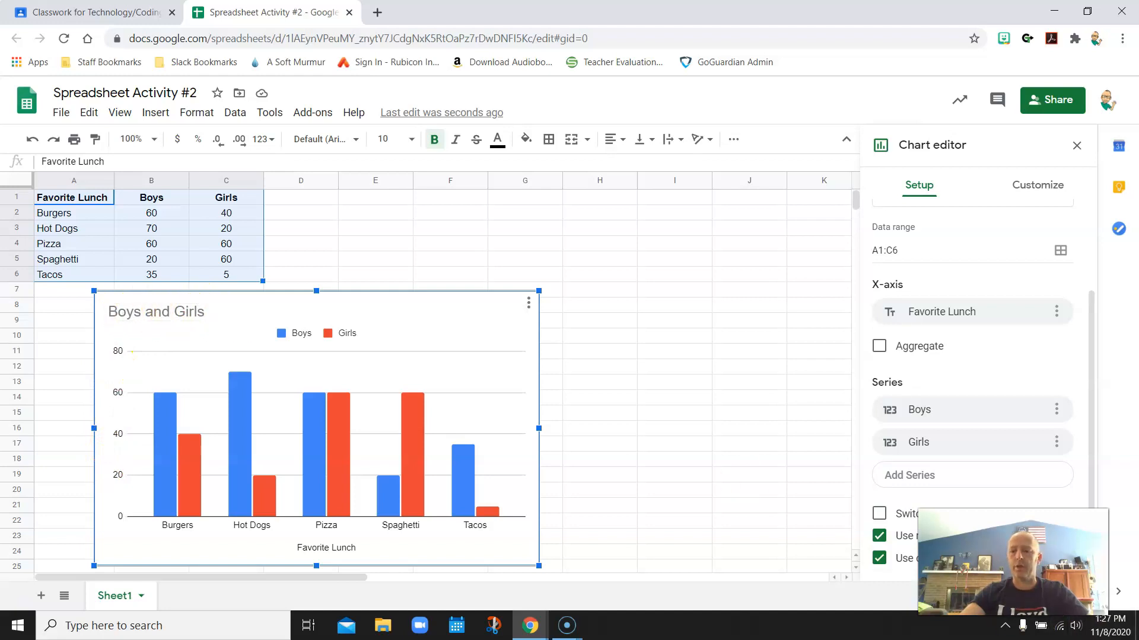
key("alt+p")
left_click_drag(1020, 566, 734, 565)
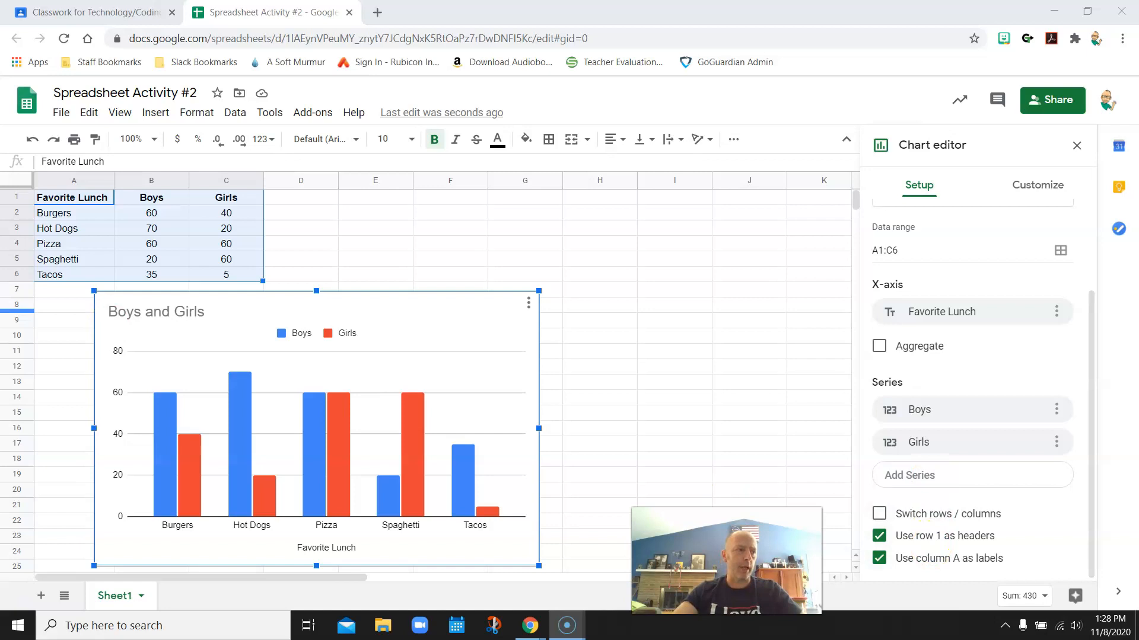
Change the chart title to "Favorite Lunch" and center it above the chart.
left_click(1043, 189)
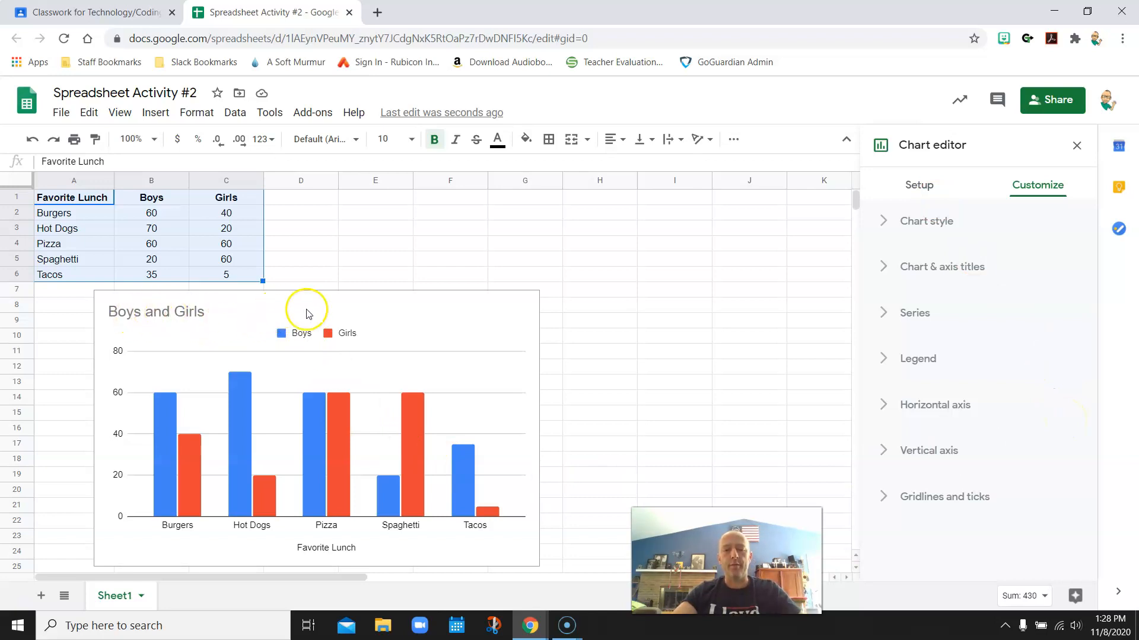
left_click(886, 270)
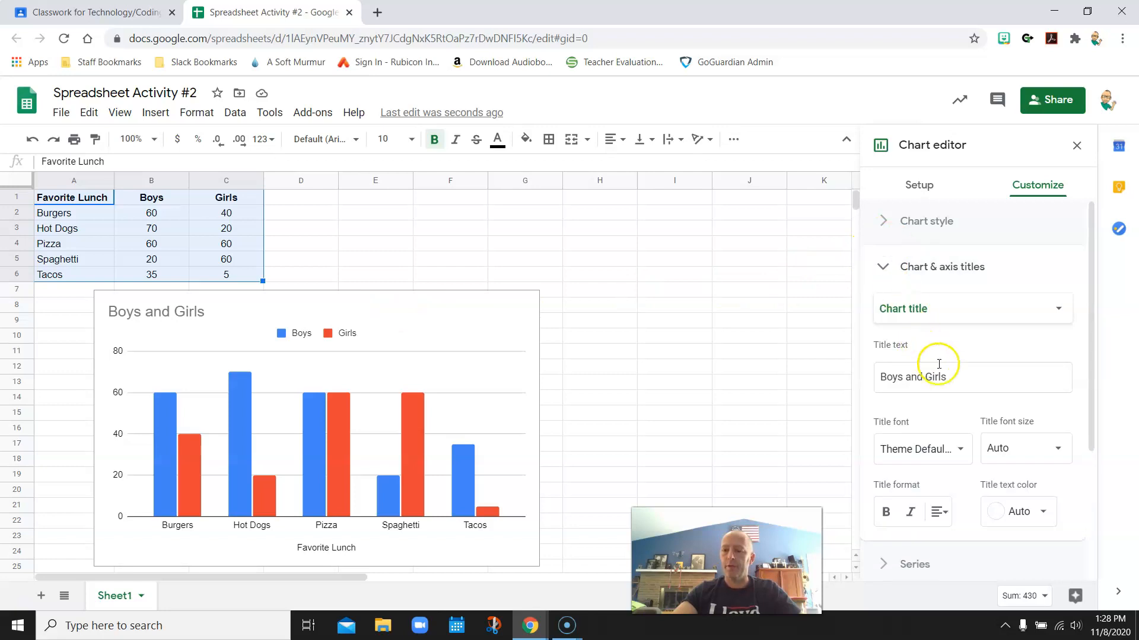
left_click_drag(948, 376, 872, 376)
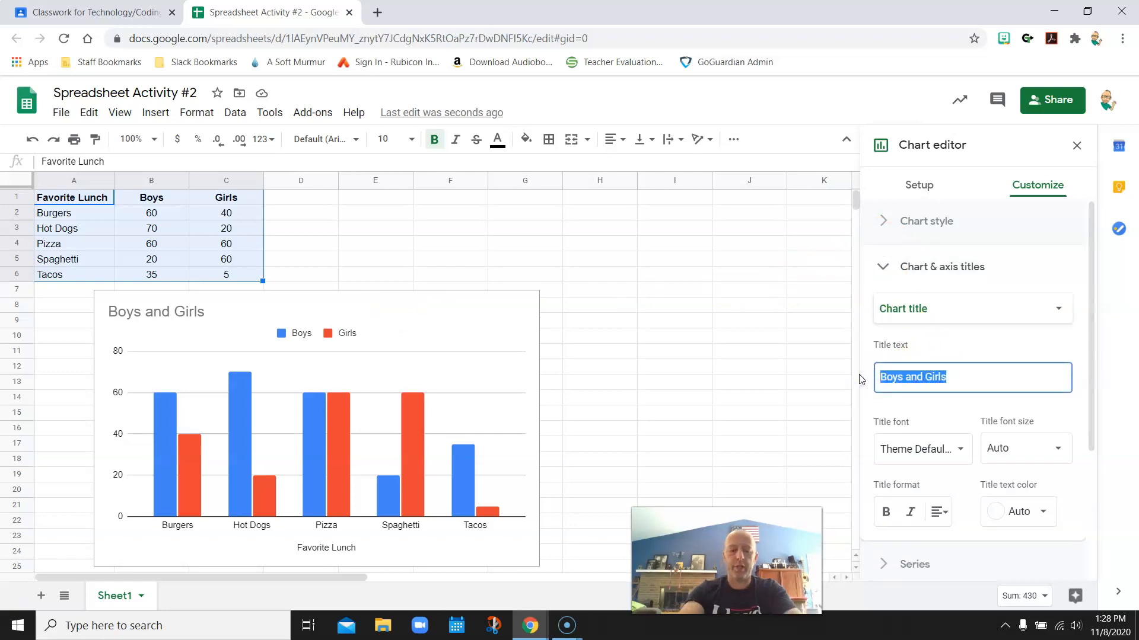
type("Favorite Lunch")
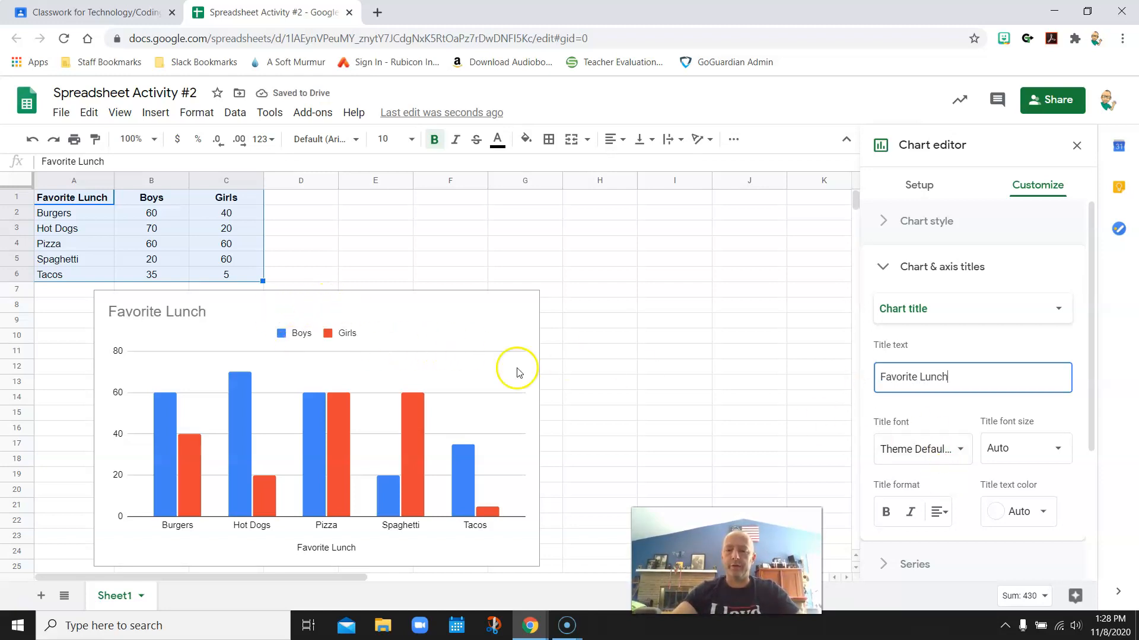
scroll(966, 318, "down", 1)
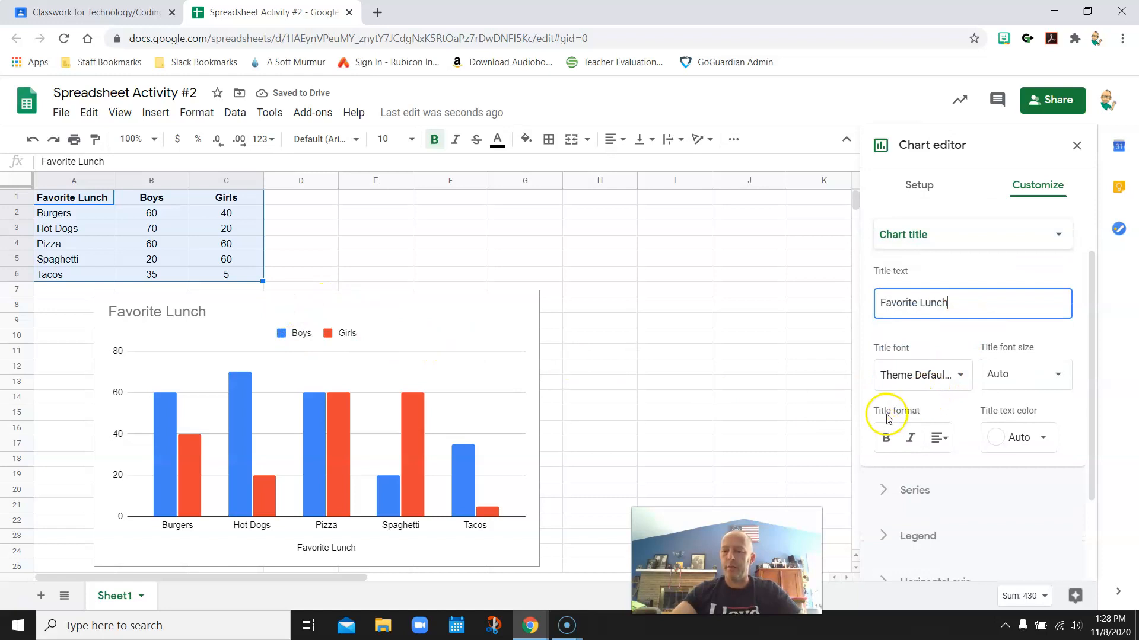
left_click(943, 439)
left_click(965, 469)
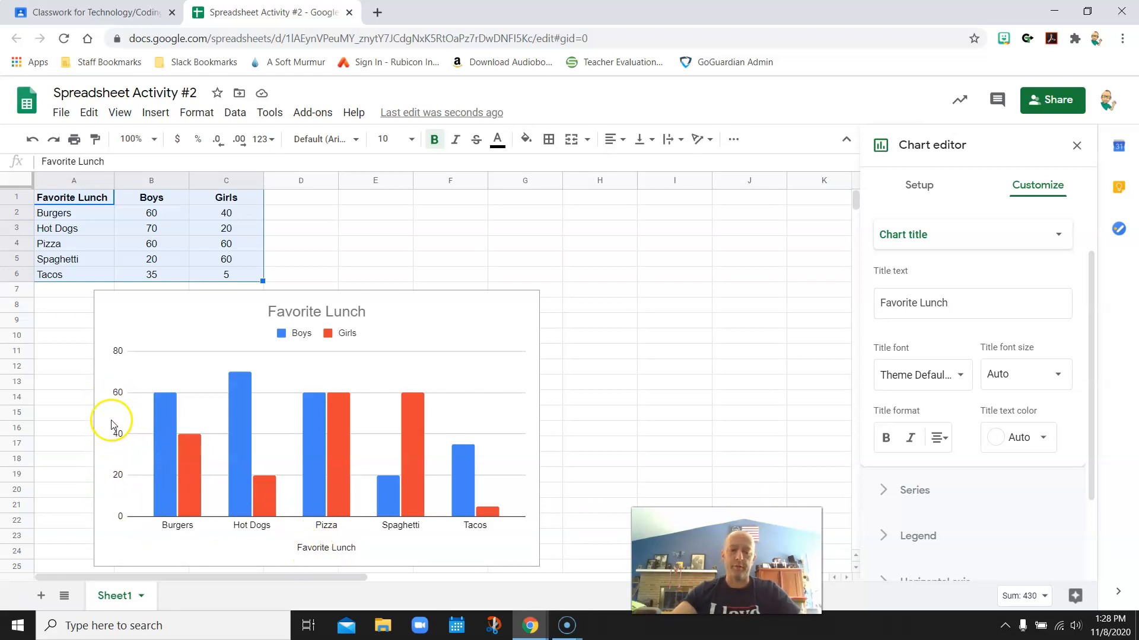
Turn on the axis line for the chart's vertical axis.
scroll(984, 373, "up", 2)
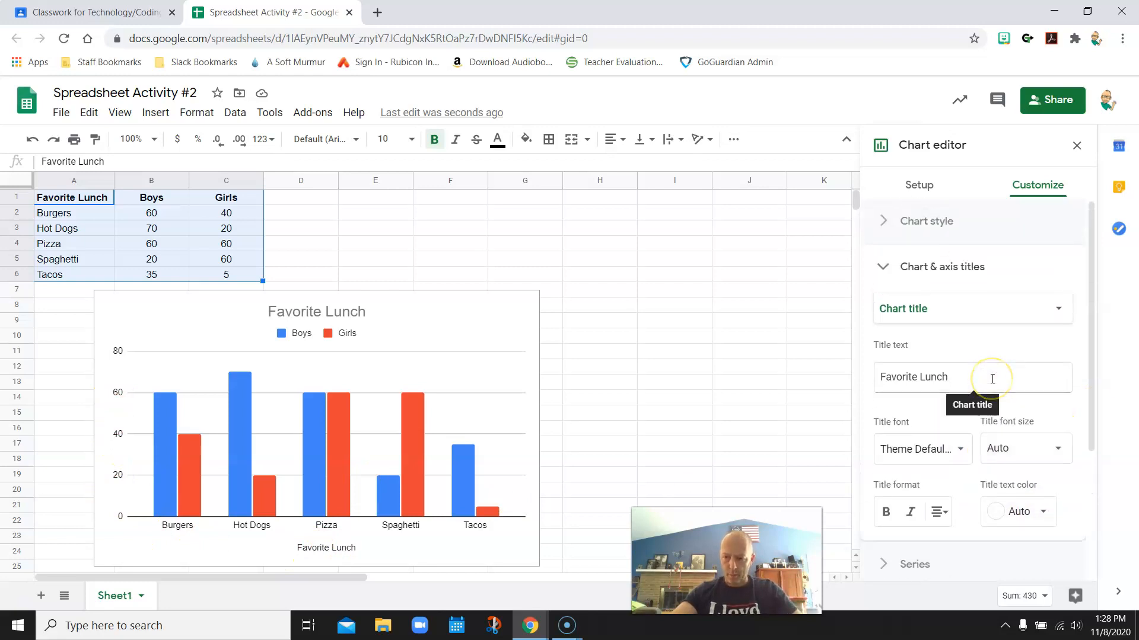
scroll(1046, 365, "down", 3)
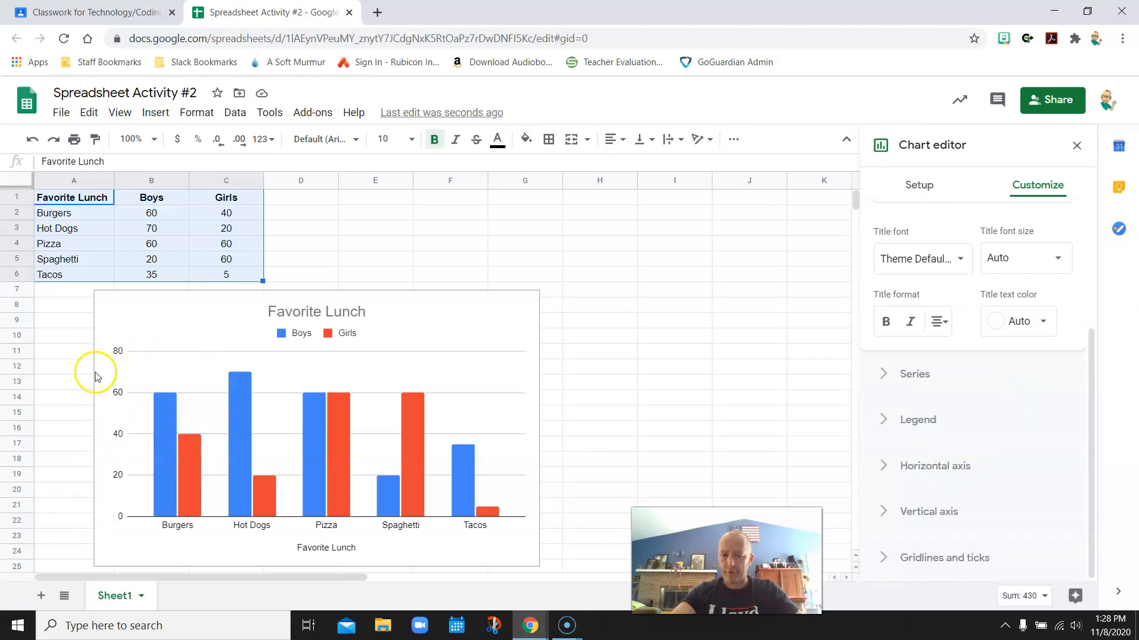
left_click(885, 513)
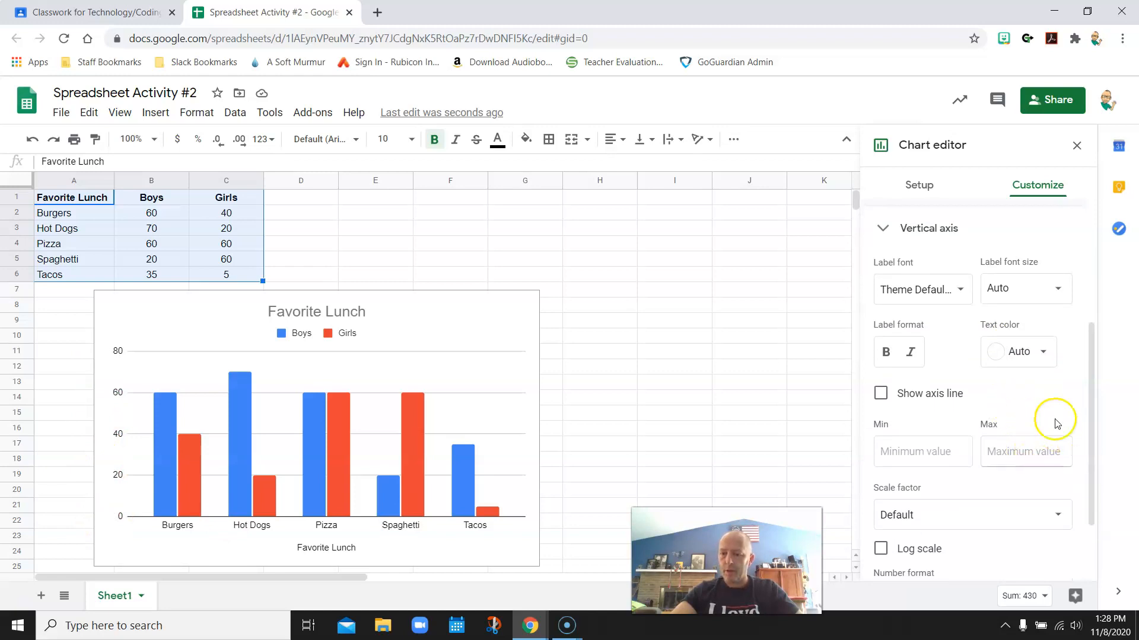
scroll(1031, 415, "up", 2)
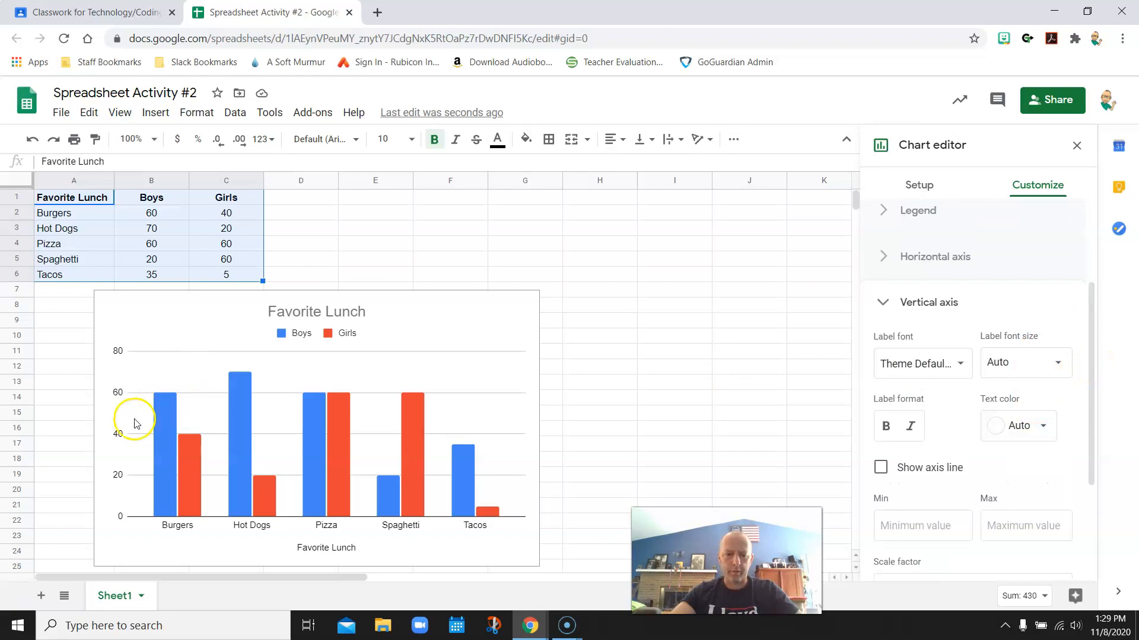
left_click(106, 442)
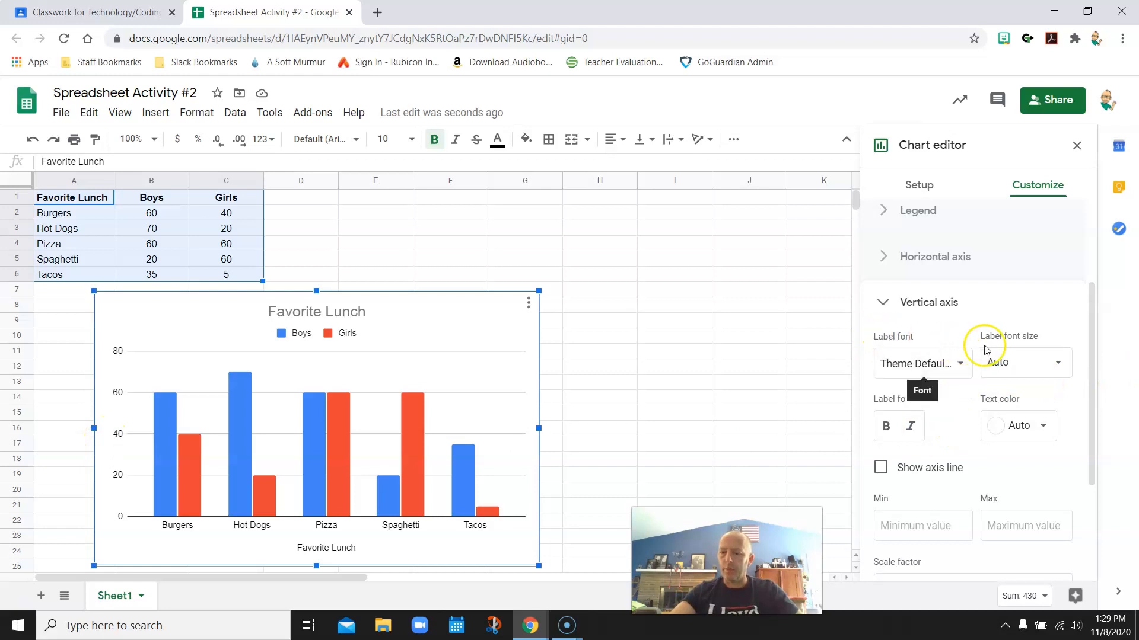
left_click_drag(1093, 343, 1092, 435)
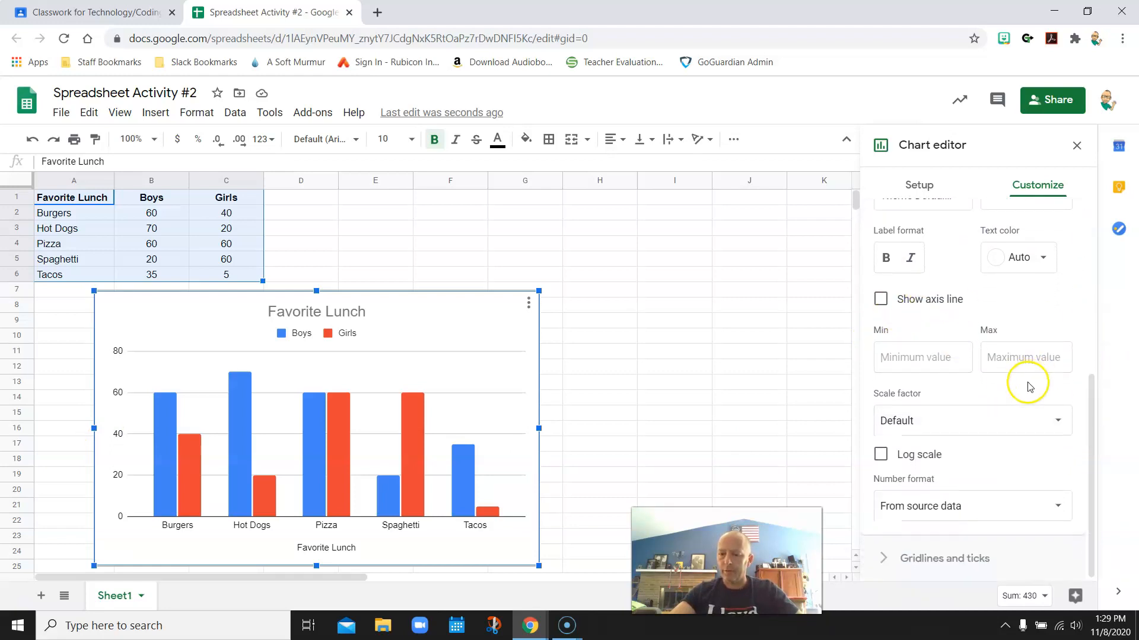
scroll(949, 371, "up", 4)
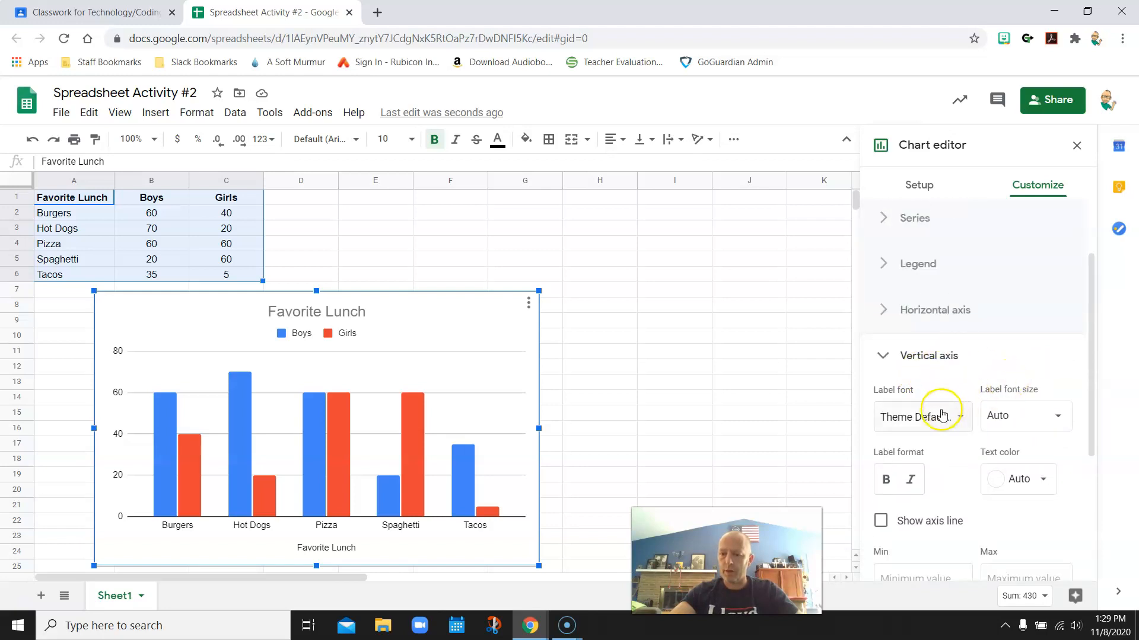
left_click(879, 520)
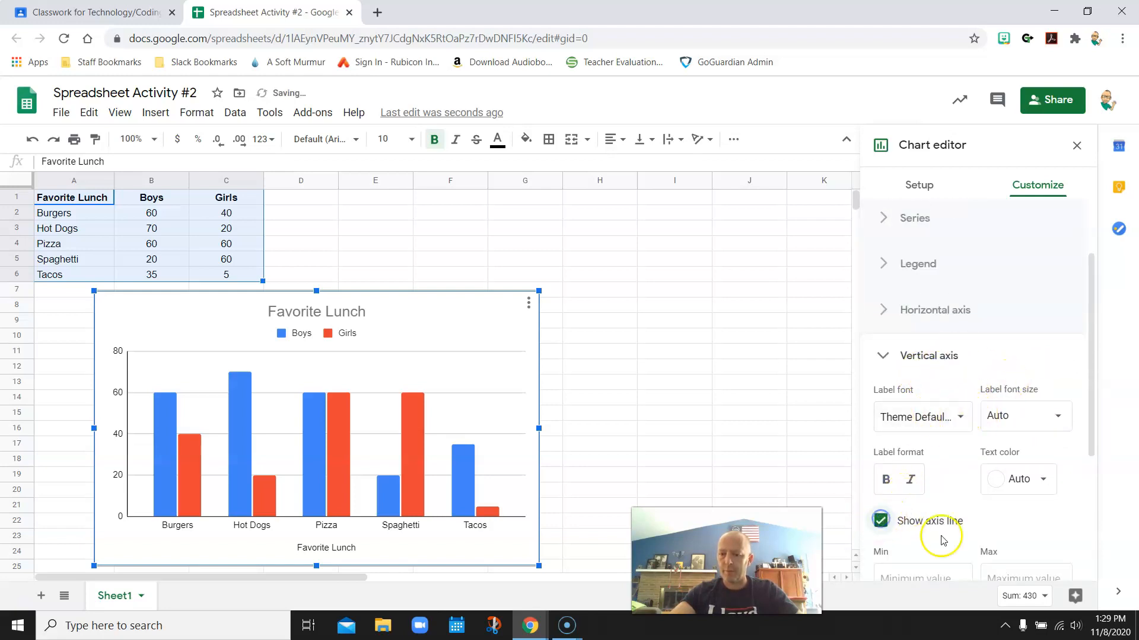
left_click(881, 524)
left_click(881, 525)
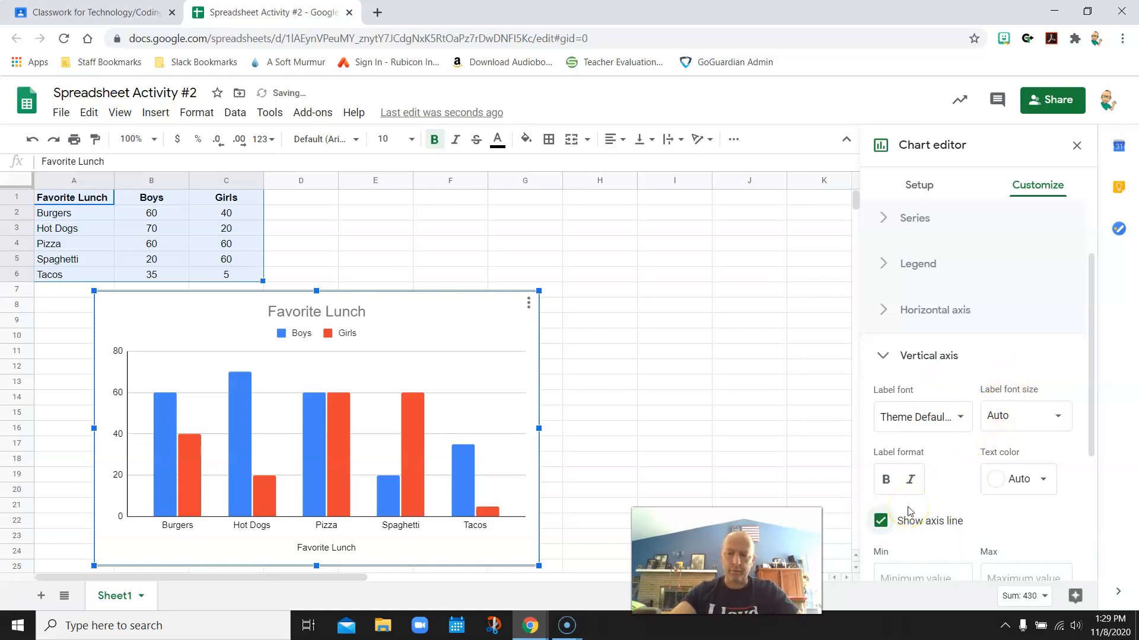
Look through the chart's horizontal axis, title and vertical axis options, including the scale factor choices.
left_click(914, 307)
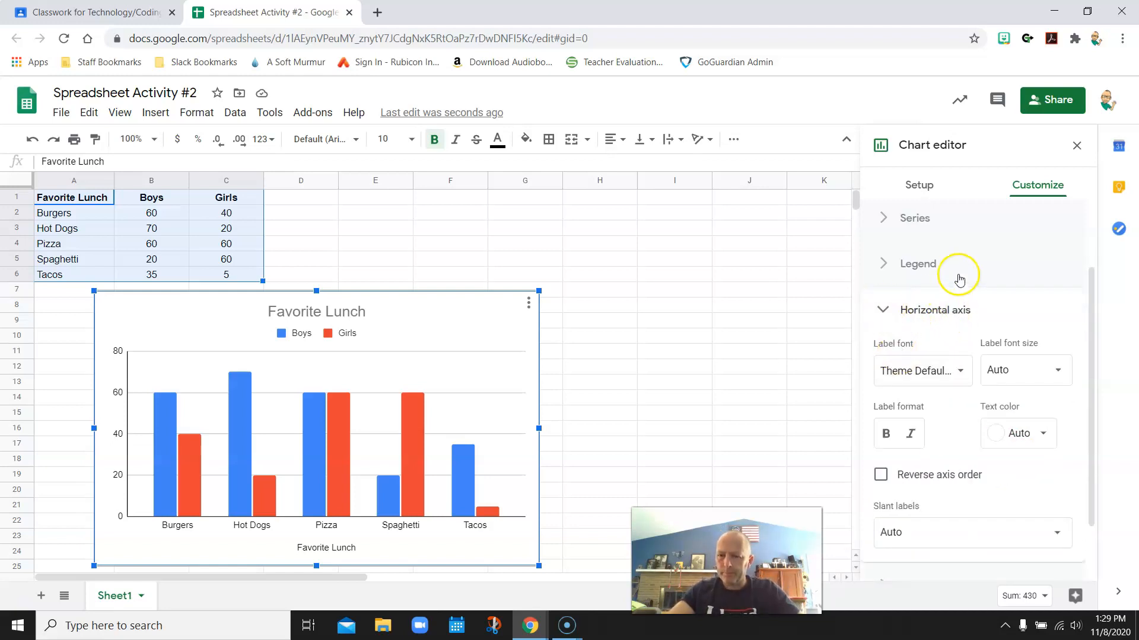
scroll(944, 248, "down", 2)
scroll(943, 256, "up", 4)
left_click(932, 284)
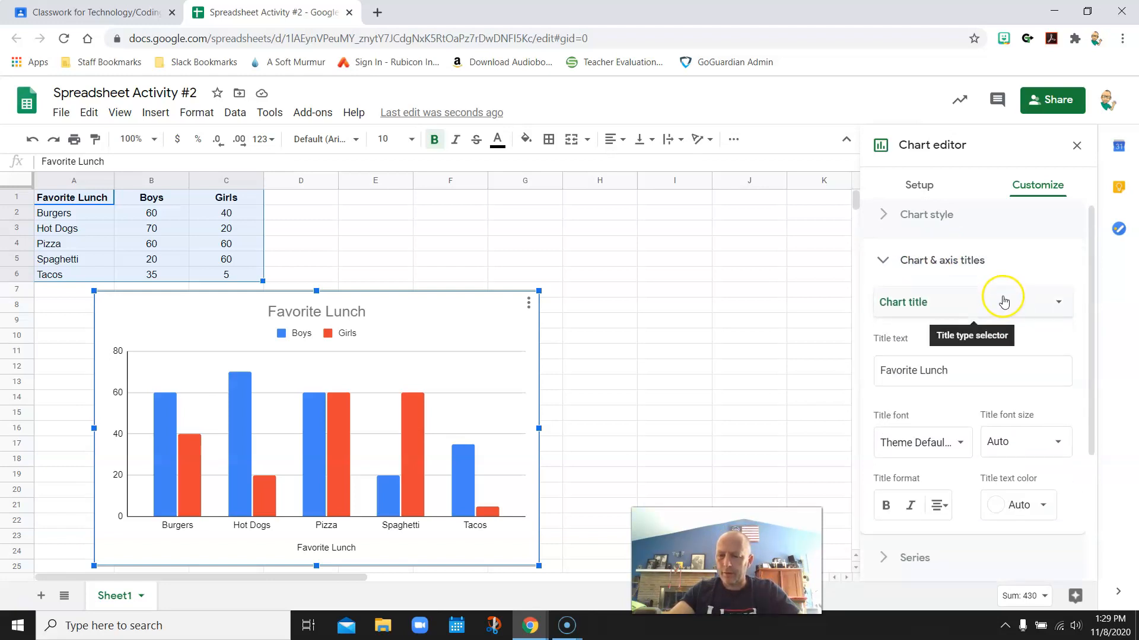
scroll(1008, 306, "down", 4)
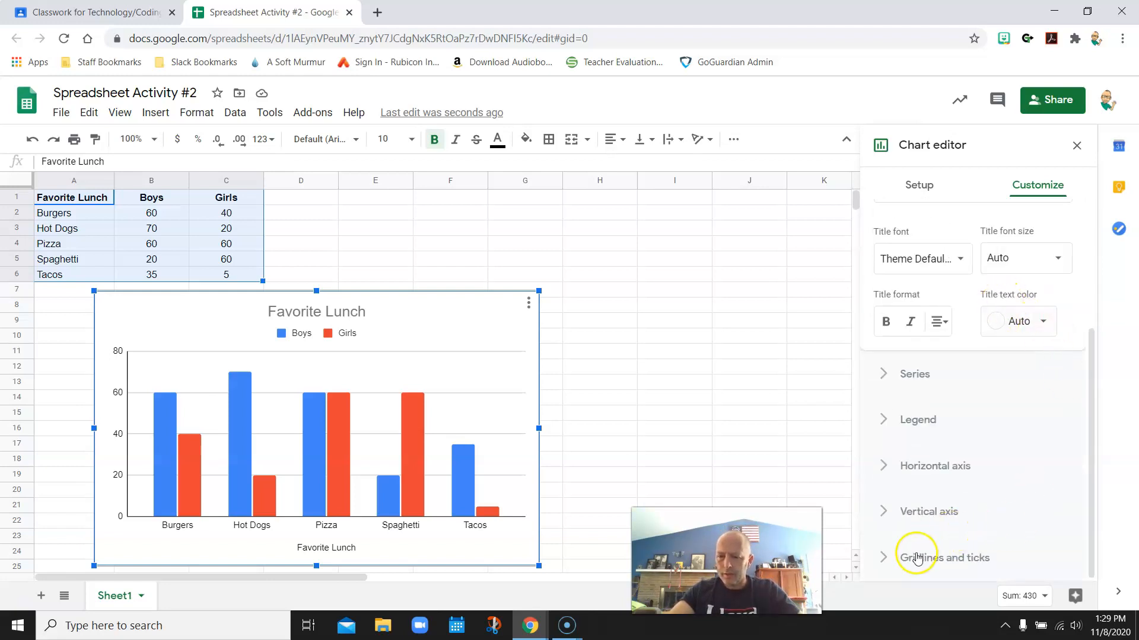
left_click(893, 508)
scroll(1041, 452, "down", 5)
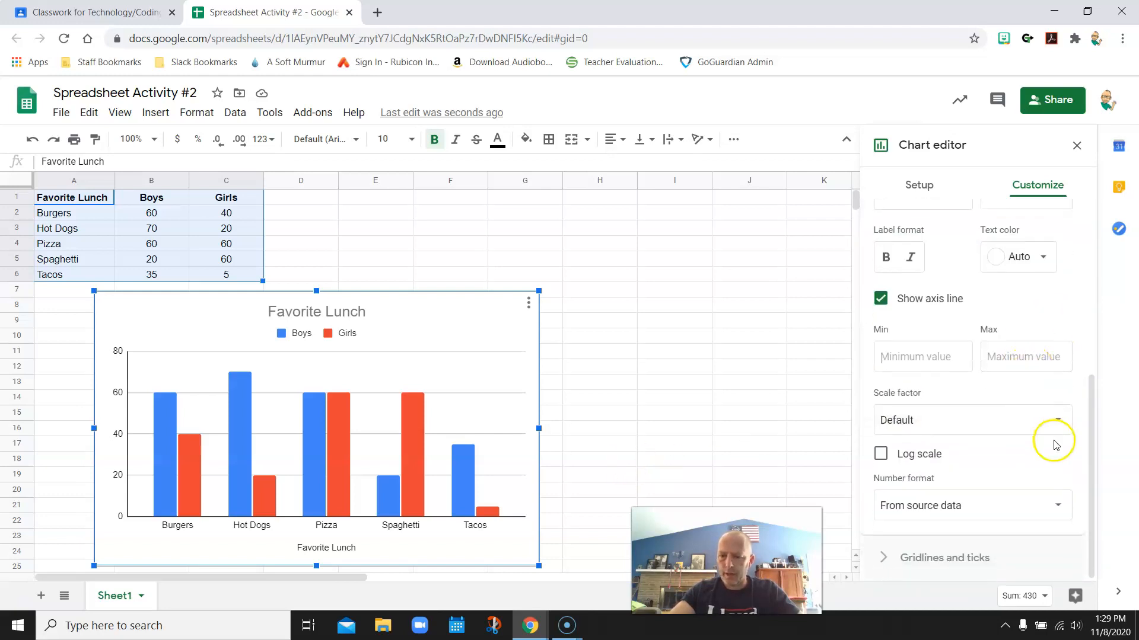
left_click(972, 422)
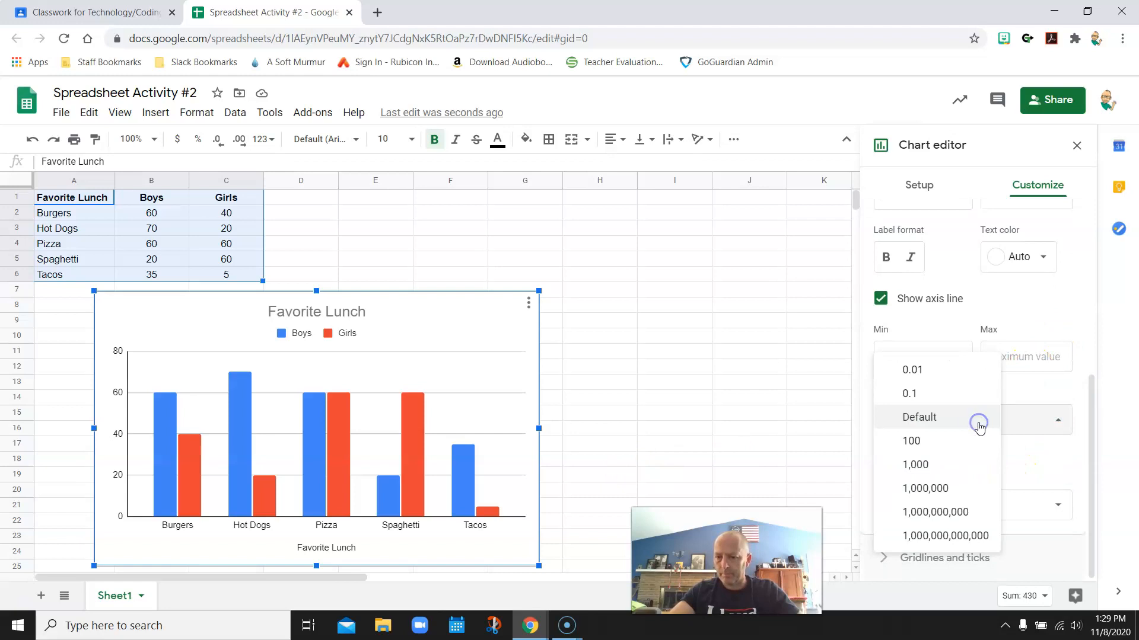
left_click(978, 425)
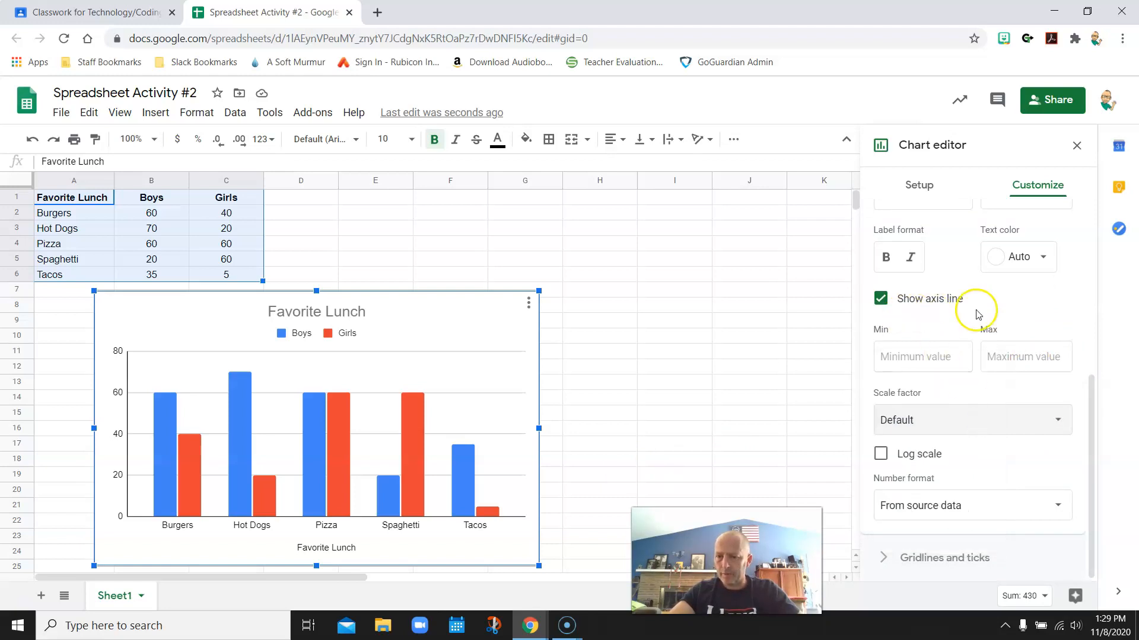
scroll(1002, 384, "up", 3)
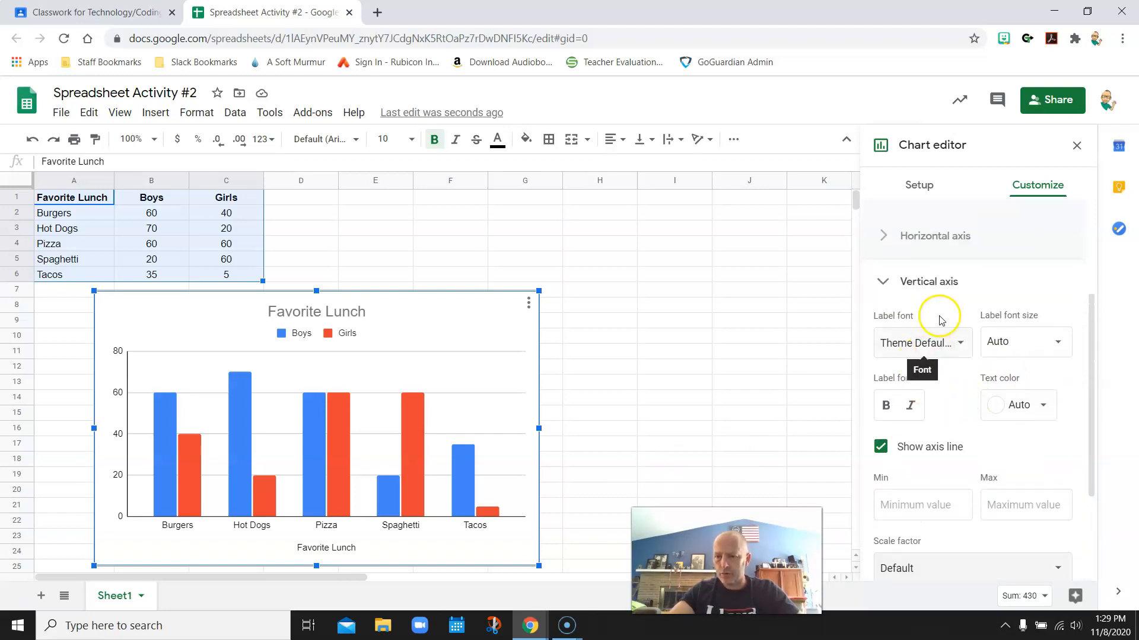
scroll(993, 347, "up", 3)
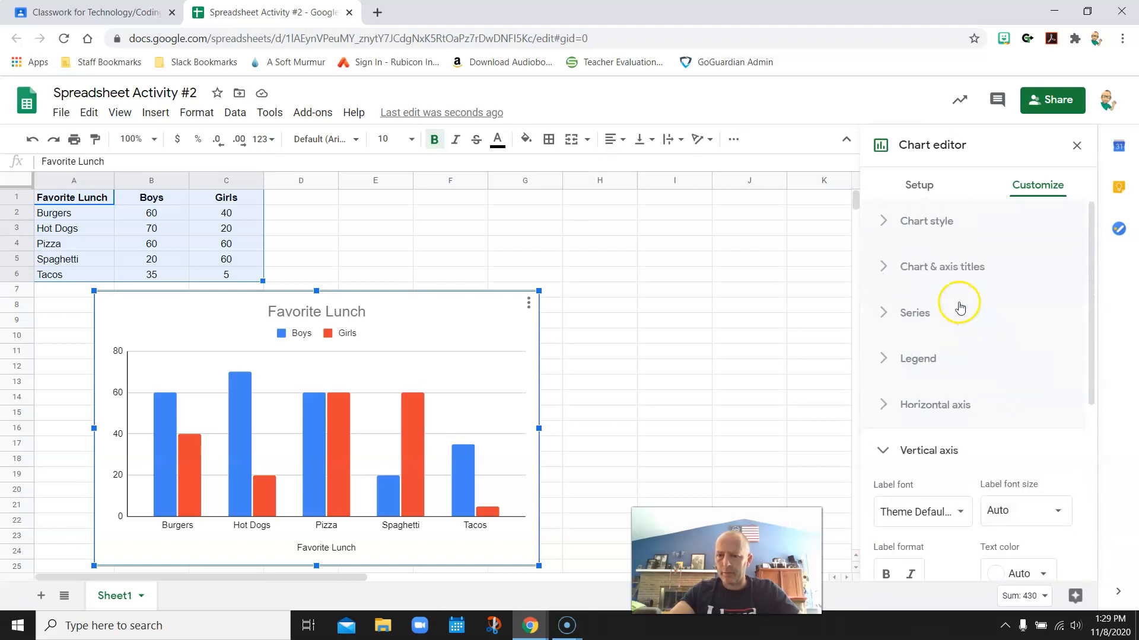
Add the vertical axis title "Number of Responses" to the chart and make it bold.
left_click(885, 266)
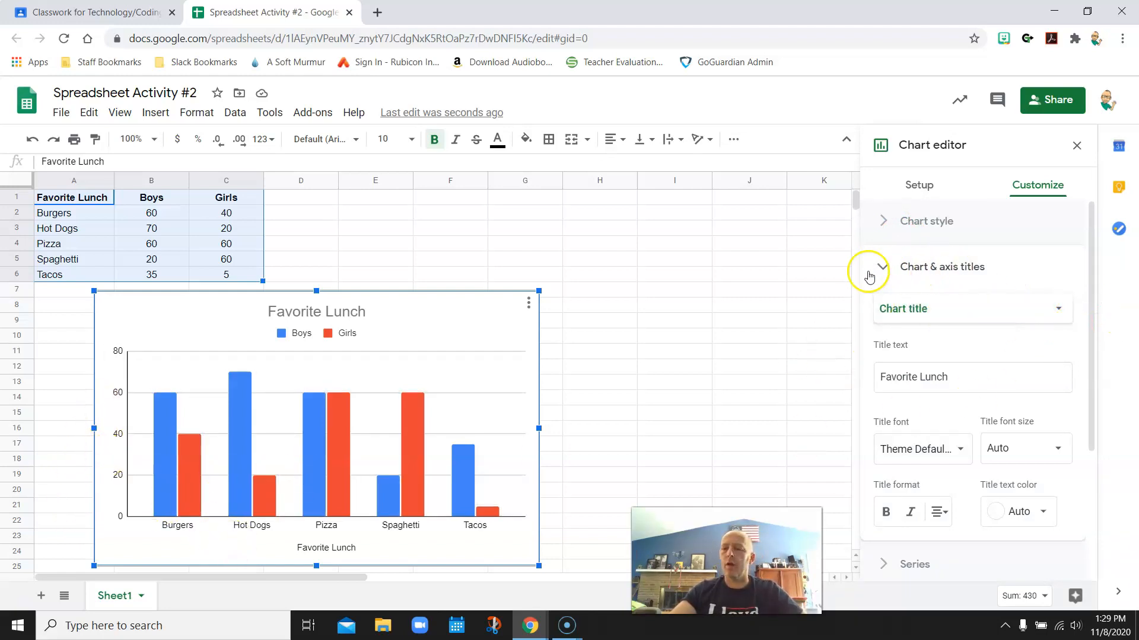
left_click(1059, 309)
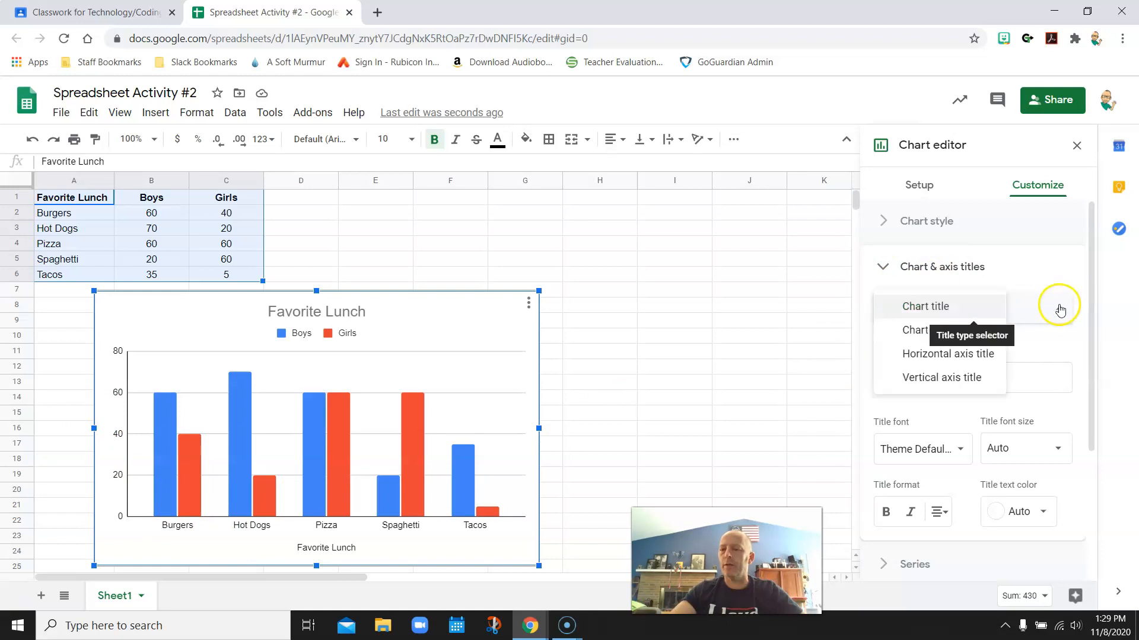
left_click(941, 380)
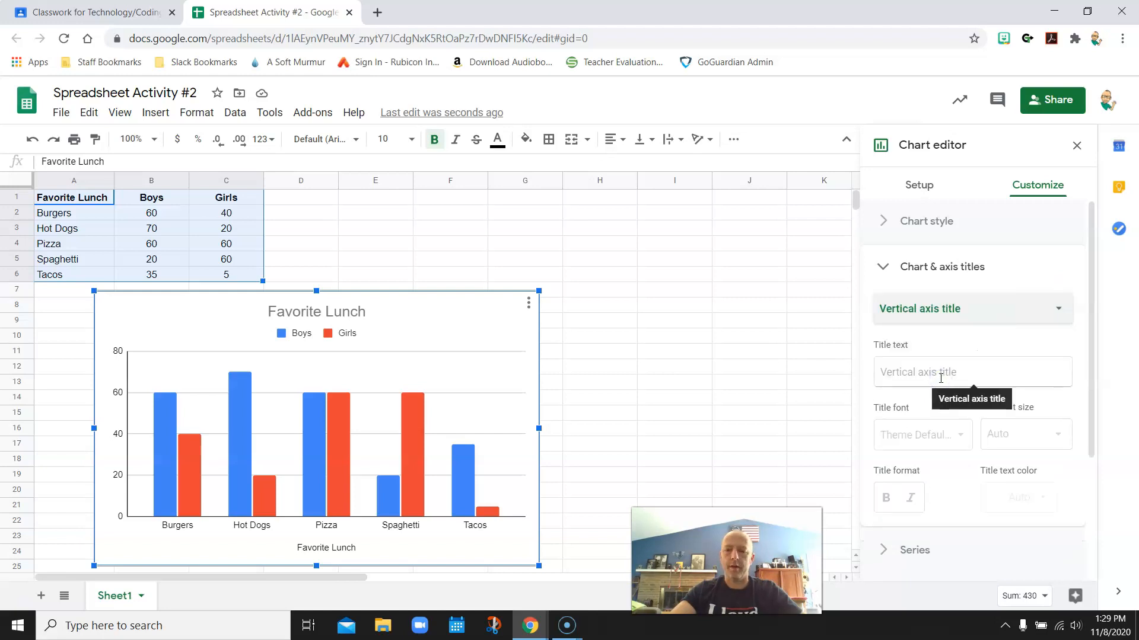
left_click(894, 374)
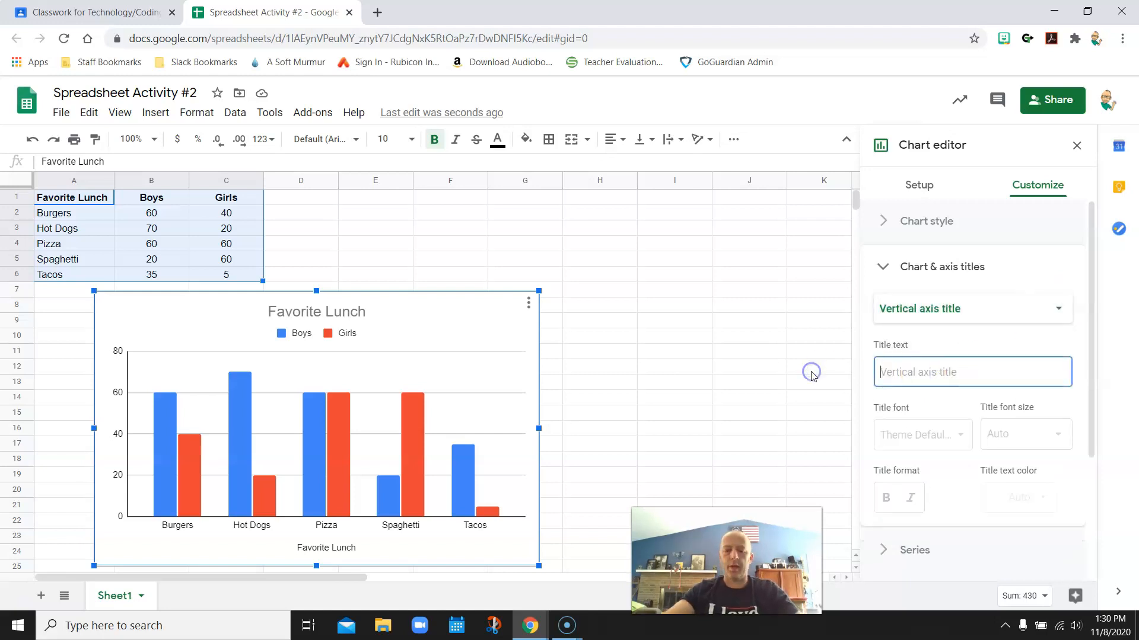
type("Number of Responses")
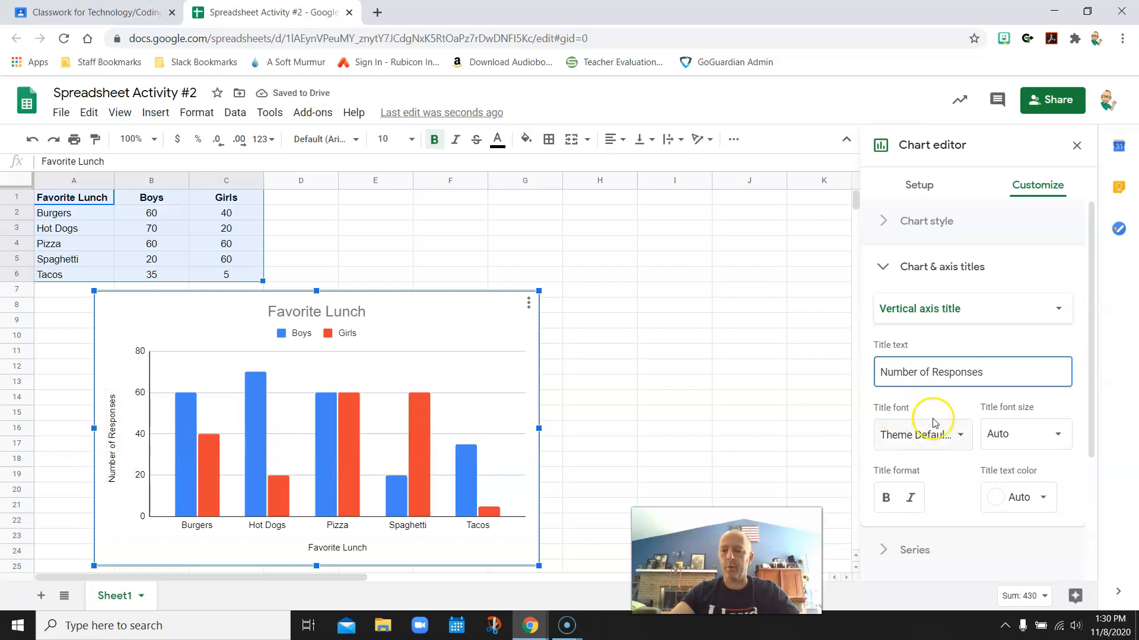
left_click(885, 501)
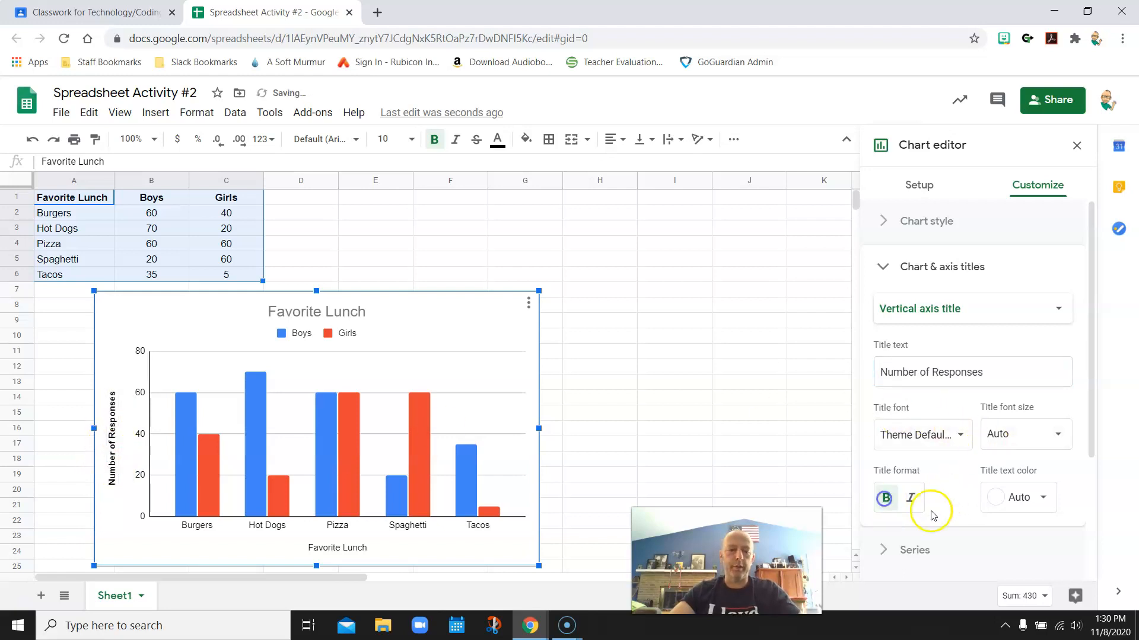
Make the chart's horizontal axis title "Favorite Lunch" bold.
left_click(358, 548)
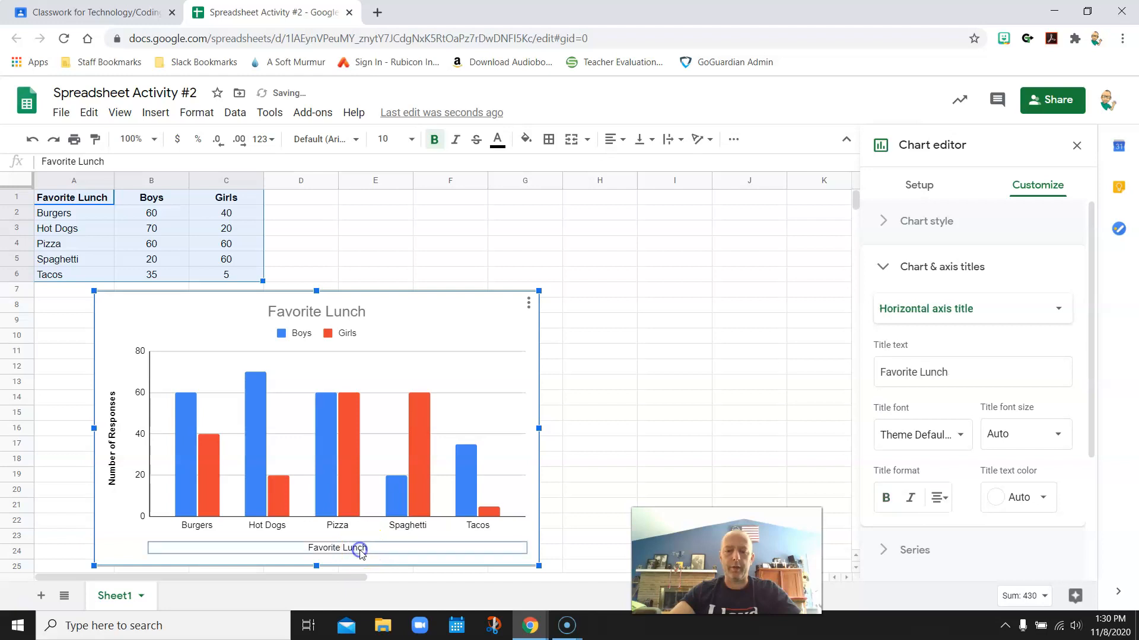
left_click(360, 550)
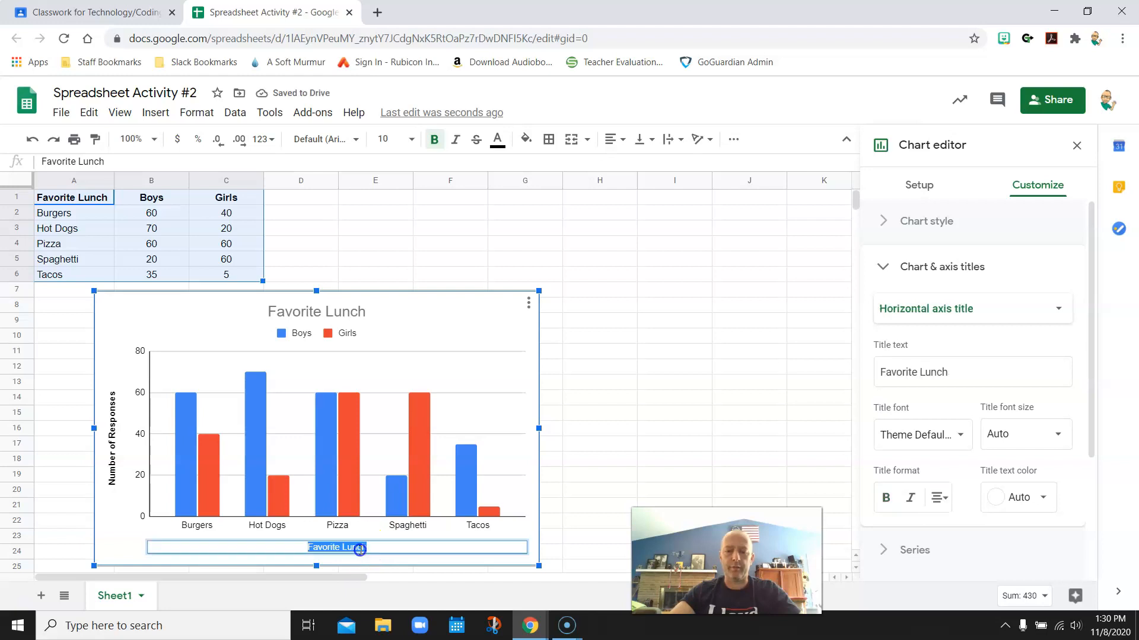
left_click(885, 498)
left_click(785, 343)
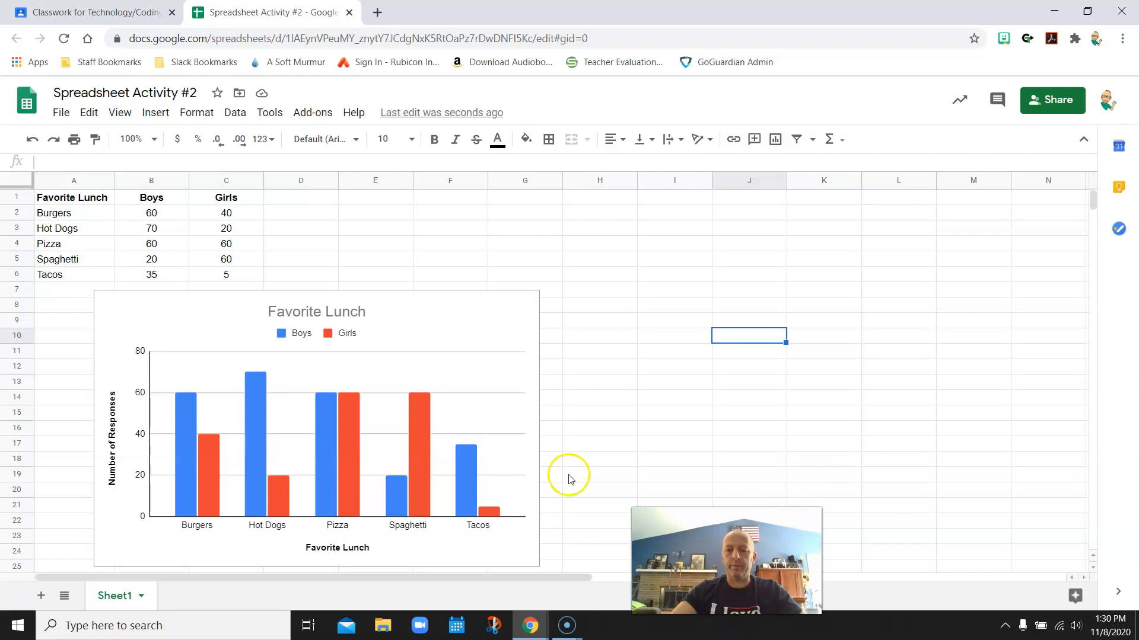
Change the color of the Boys series in the column chart to medium green.
double_click(182, 415)
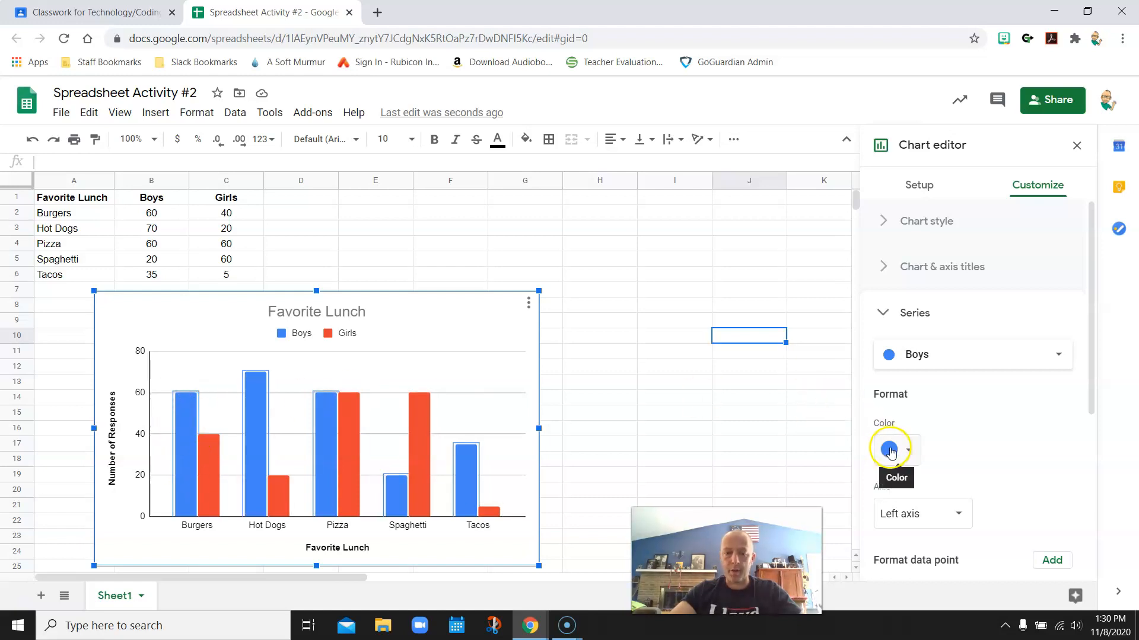
left_click(914, 454)
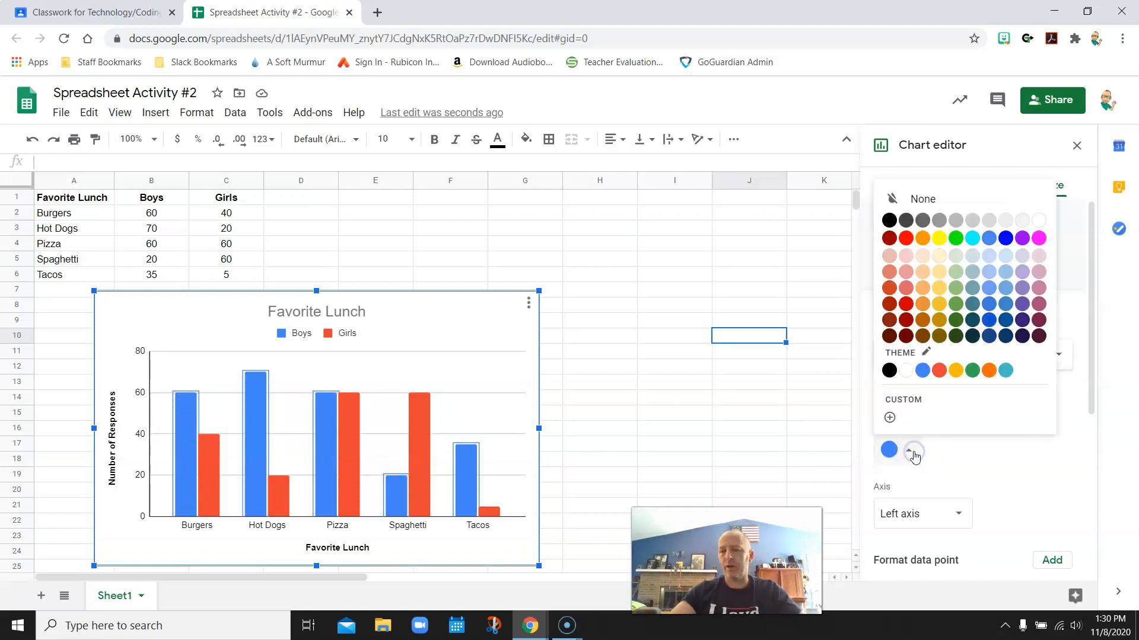
left_click(956, 305)
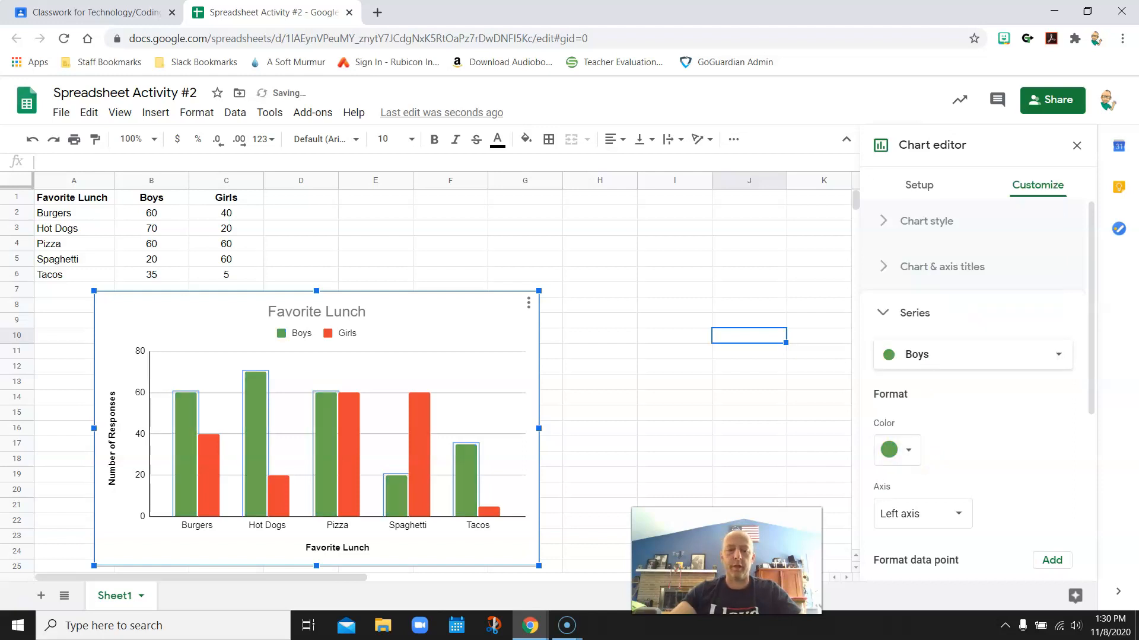
Color only the Girls column for Pizza purple as a single data point.
left_click(207, 461)
left_click(208, 460)
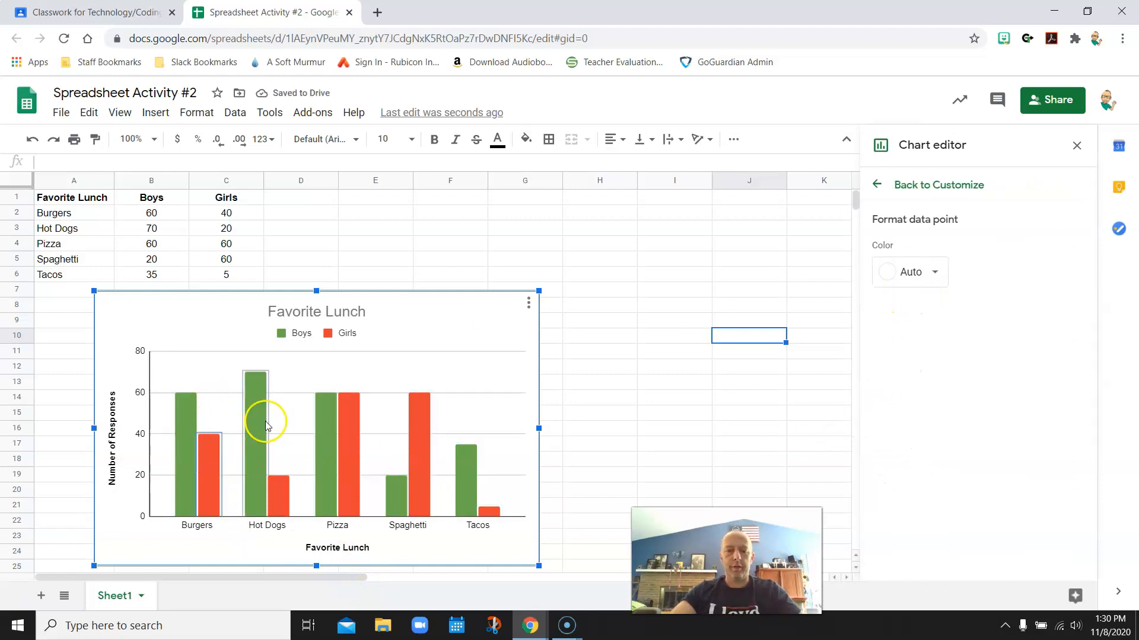
left_click(279, 493)
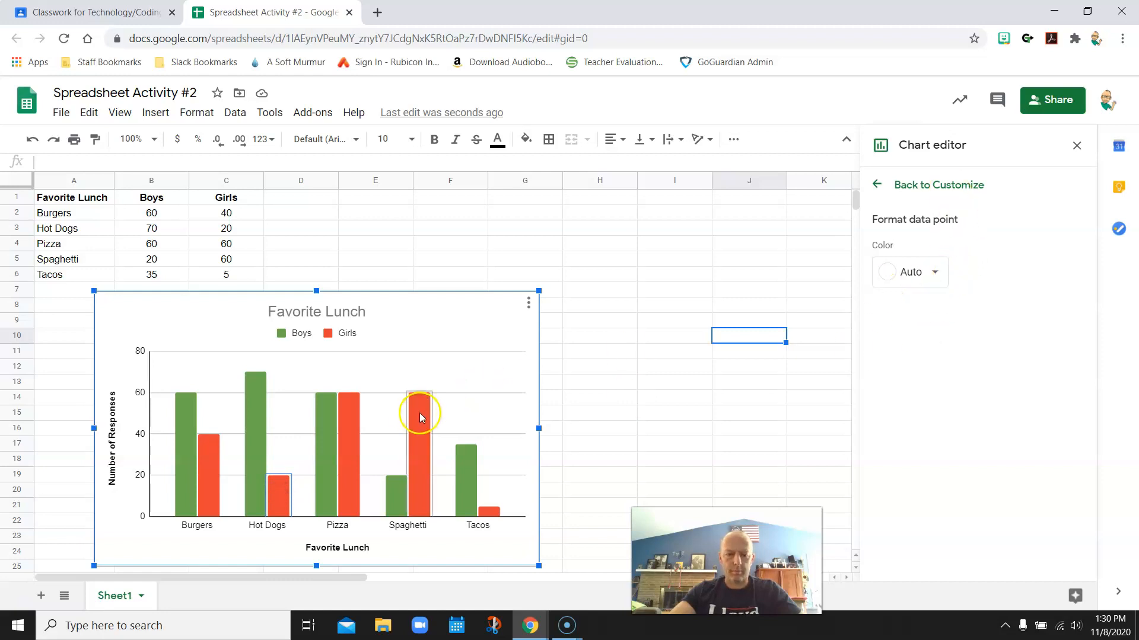
left_click(343, 436)
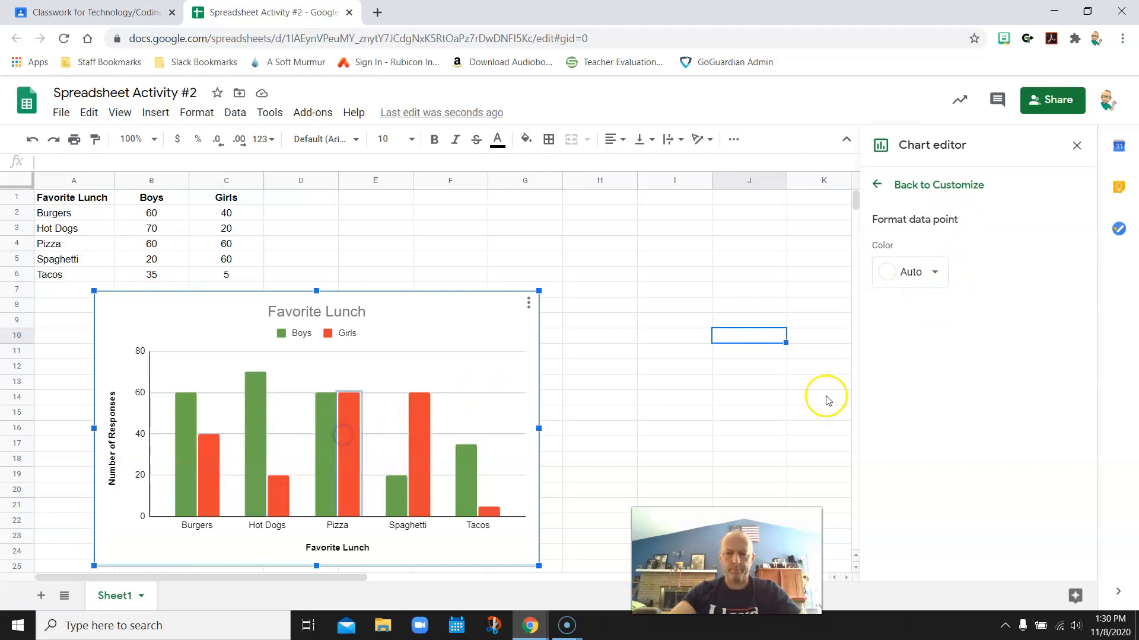
left_click(934, 272)
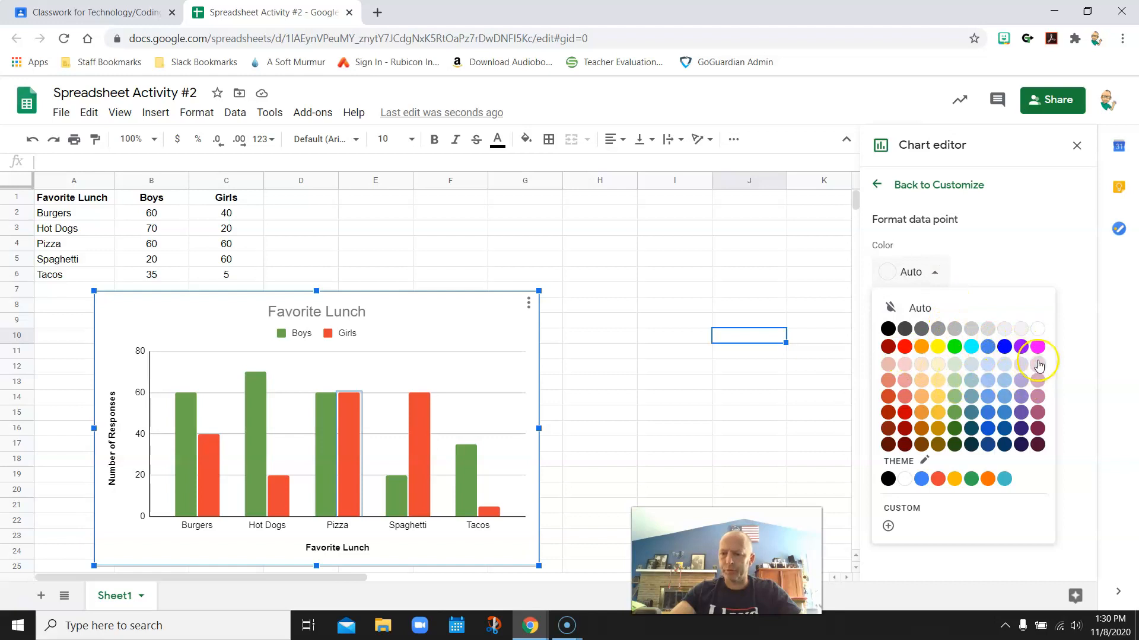
left_click(1021, 347)
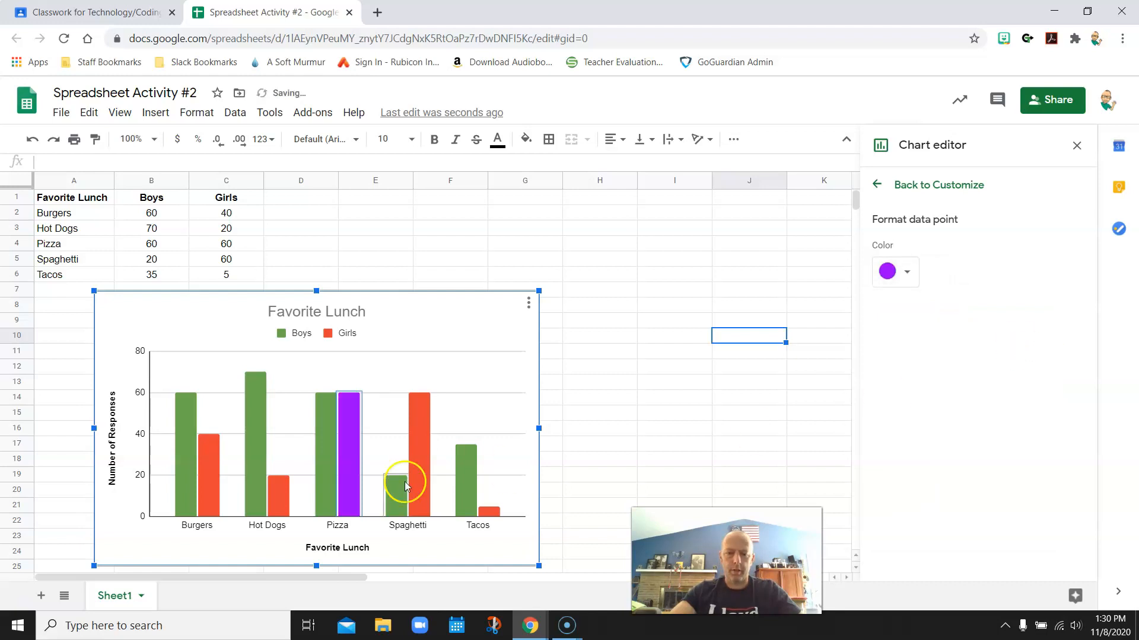
Undo the purple Pizza column, the green Boys series and the bold horizontal axis title.
left_click(208, 477)
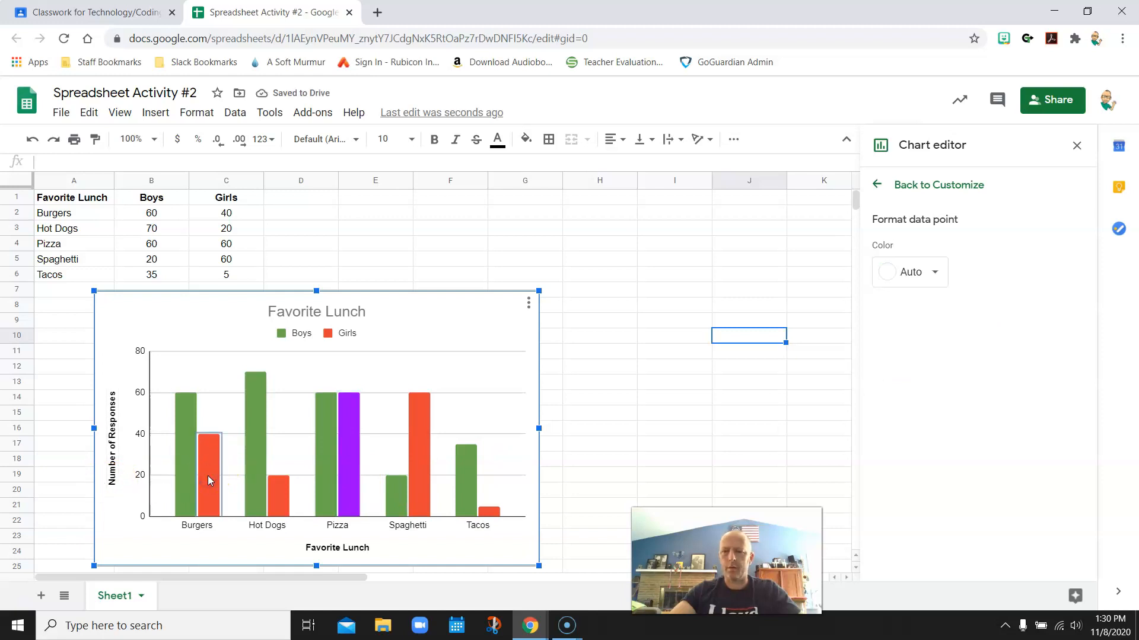
left_click(33, 140)
left_click(33, 140)
left_click(33, 140)
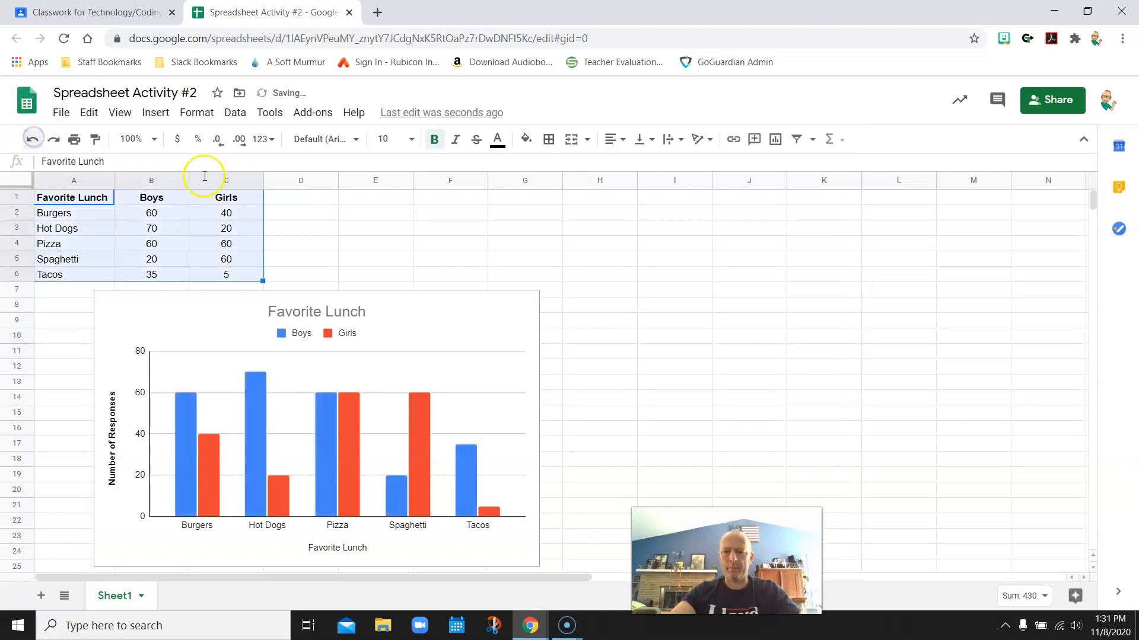
Reopen the chart for editing and look through its series setup and chart style options.
left_click(501, 322)
left_click(529, 307)
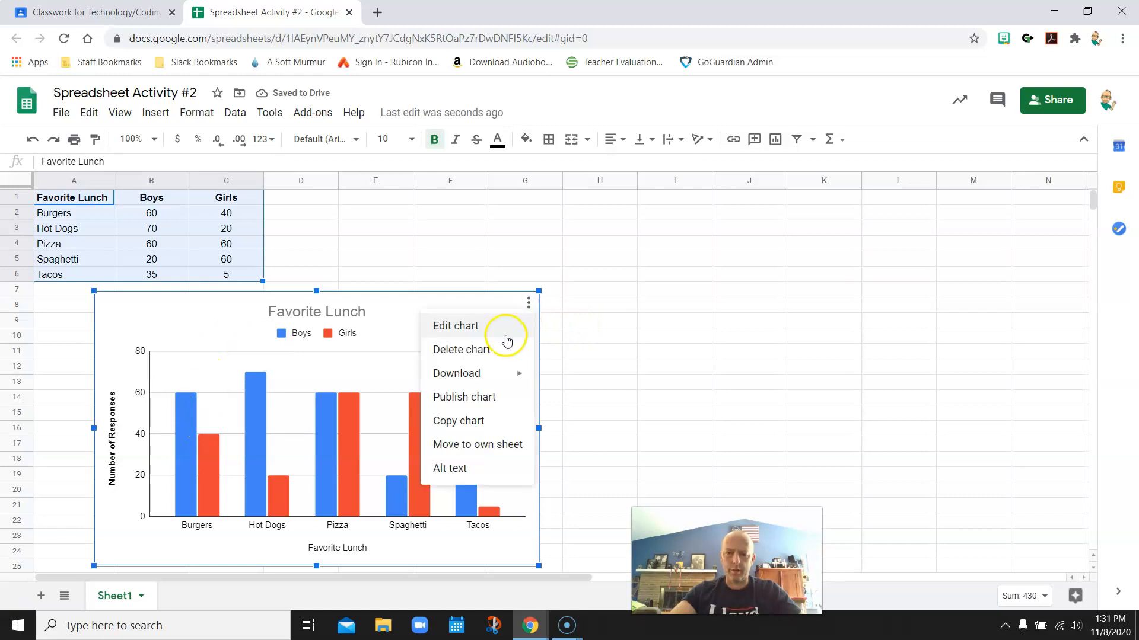
left_click(469, 325)
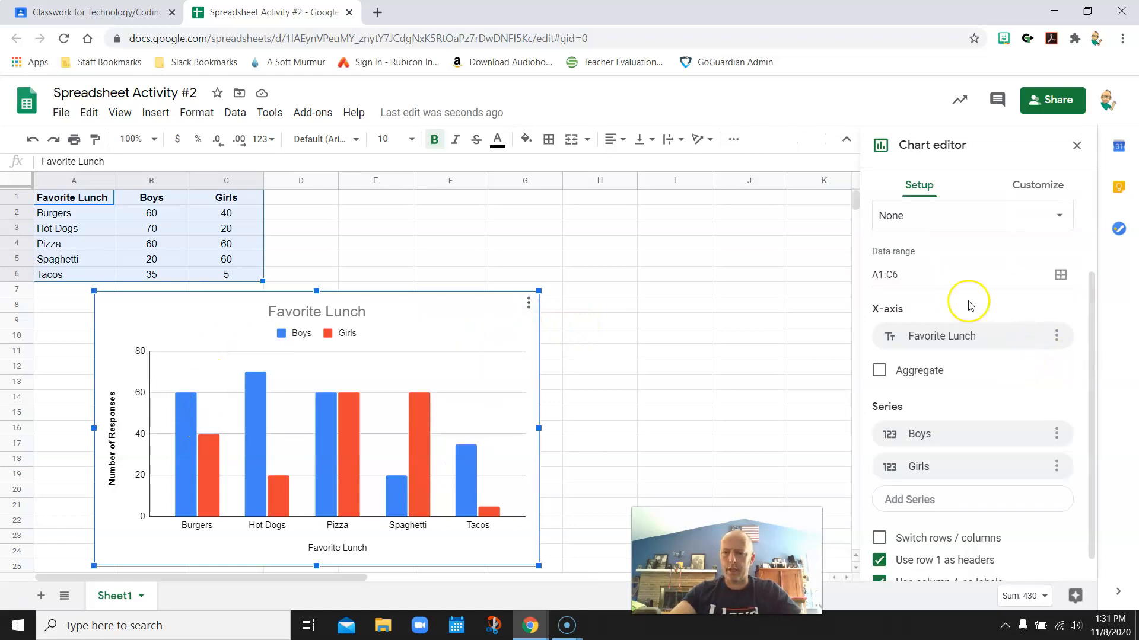
scroll(1006, 297, "down", 1)
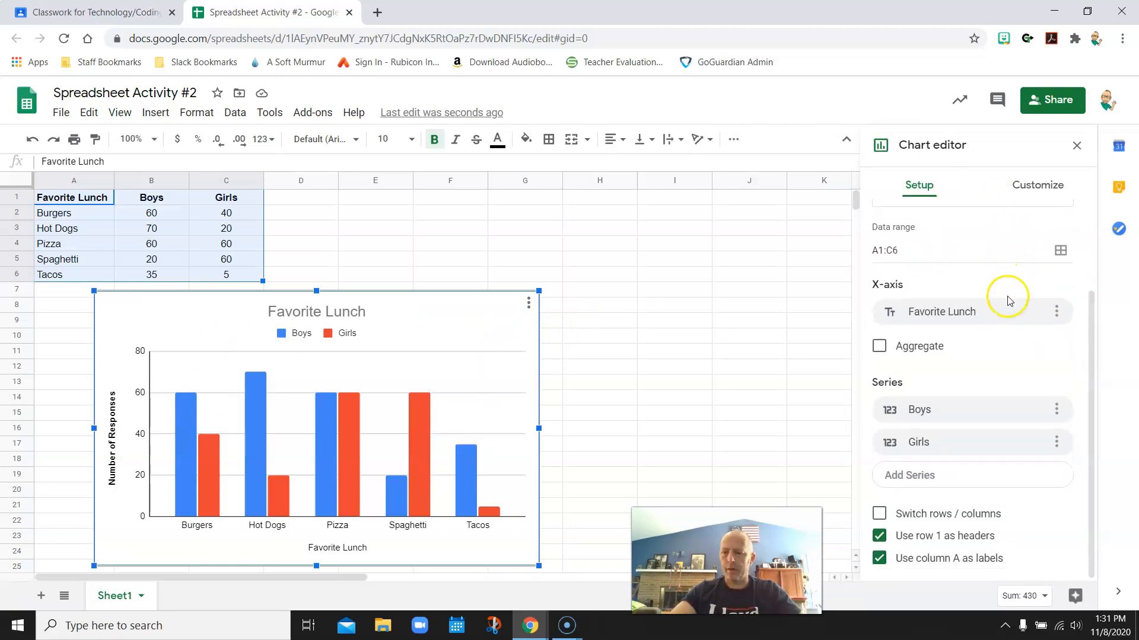
left_click(921, 410)
left_click(927, 410)
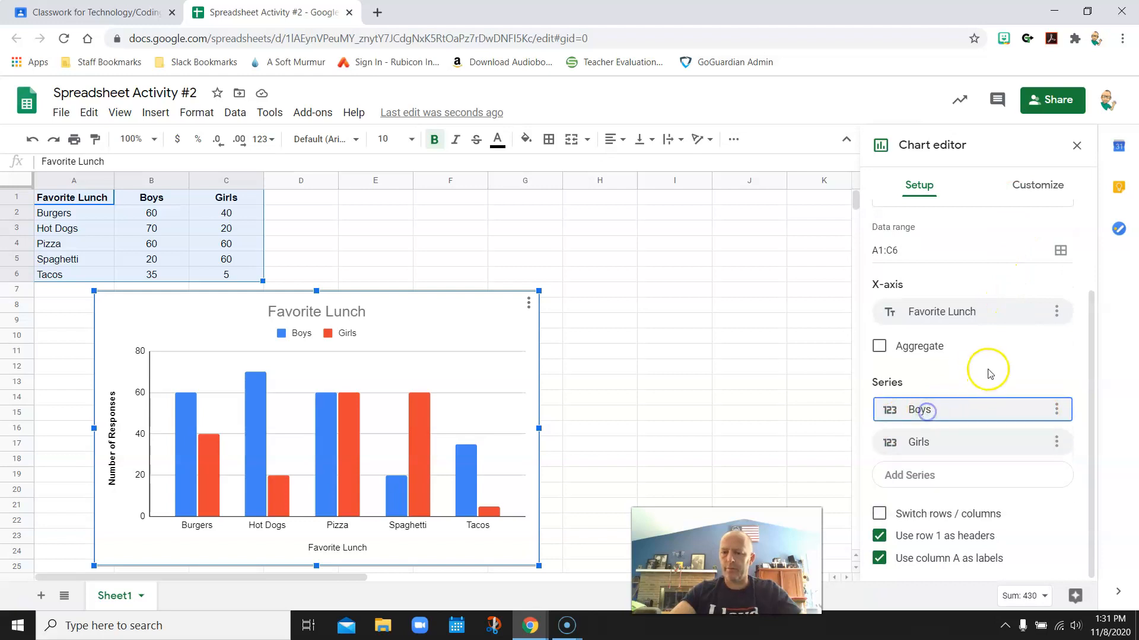
left_click(1038, 184)
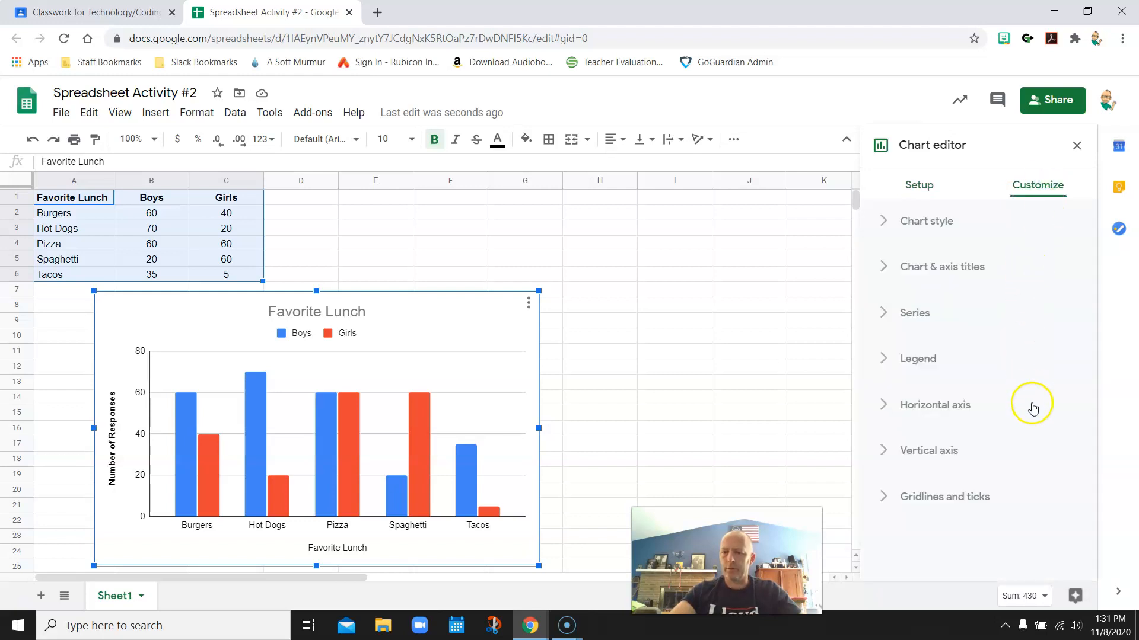
left_click(886, 223)
scroll(968, 330, "down", 3)
scroll(968, 330, "up", 3)
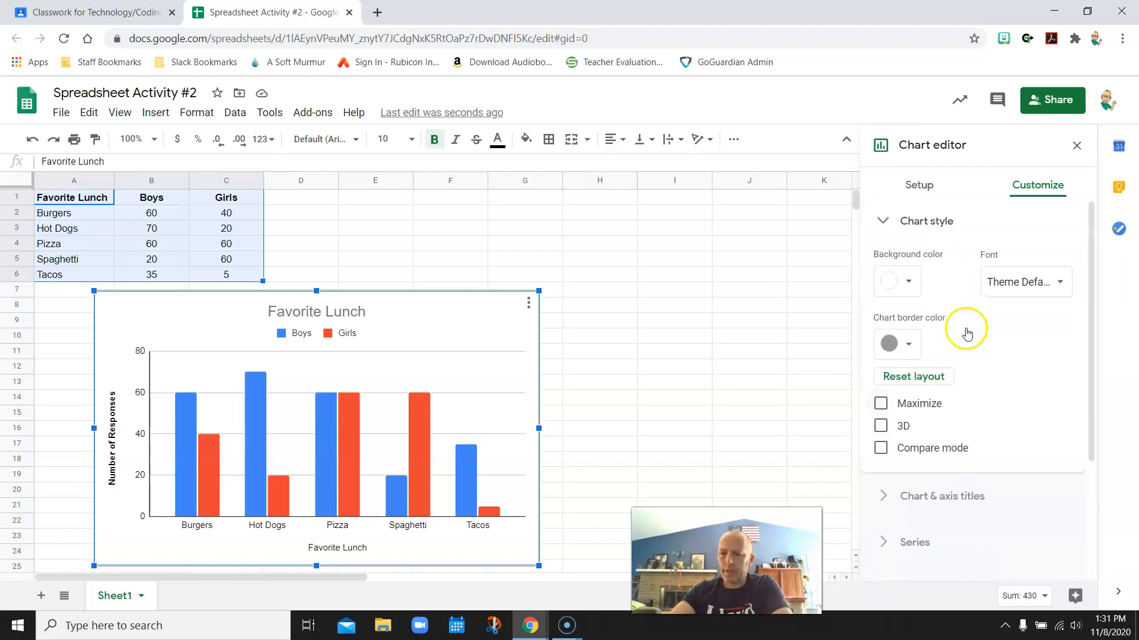
left_click(883, 223)
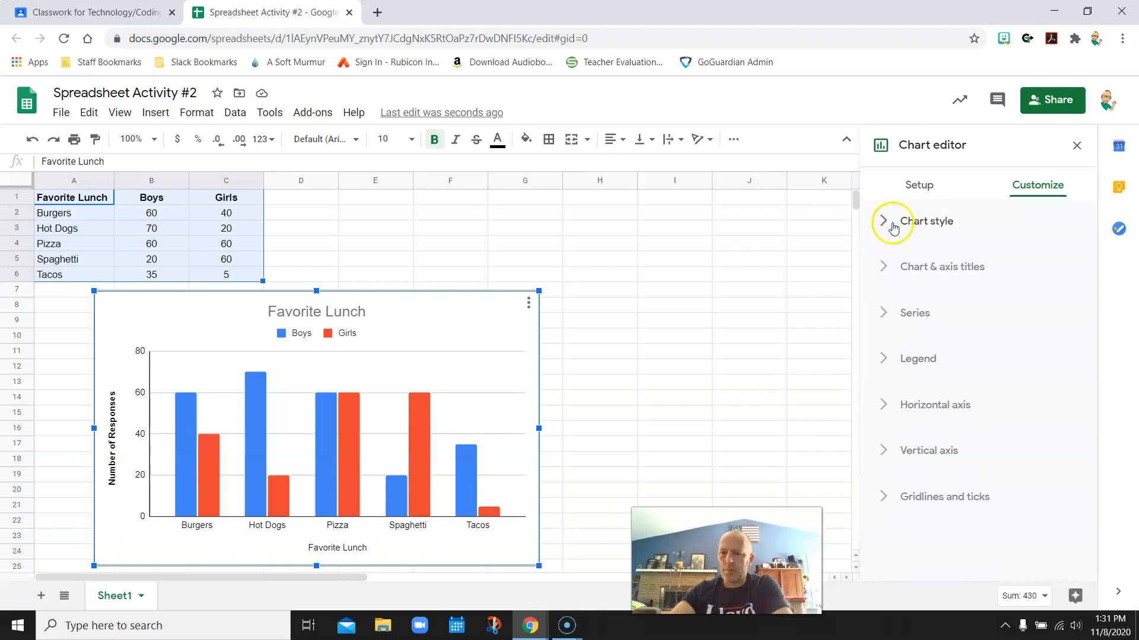
Try a cyan chart background, replace it with very light gray and close the chart editor.
left_click(882, 223)
left_click(901, 281)
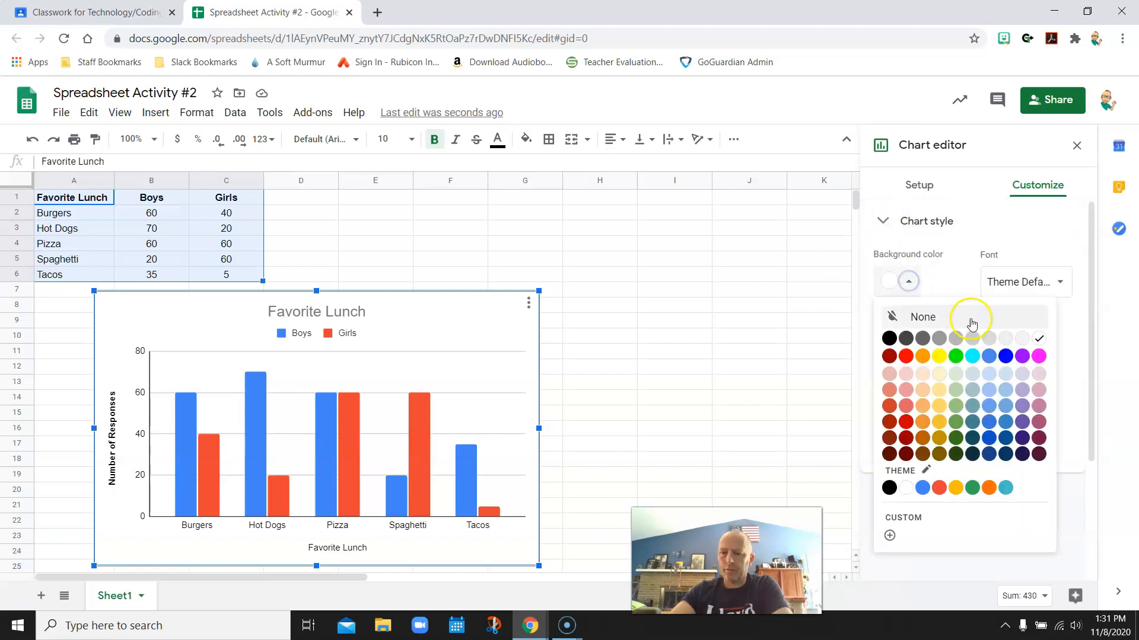
left_click(974, 357)
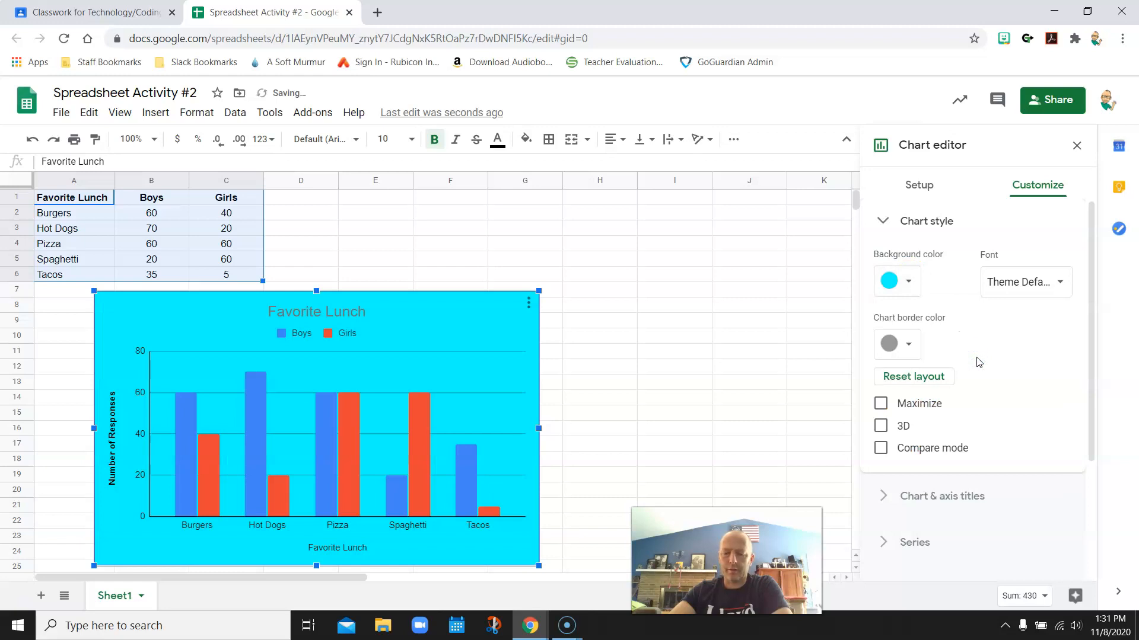
left_click(908, 281)
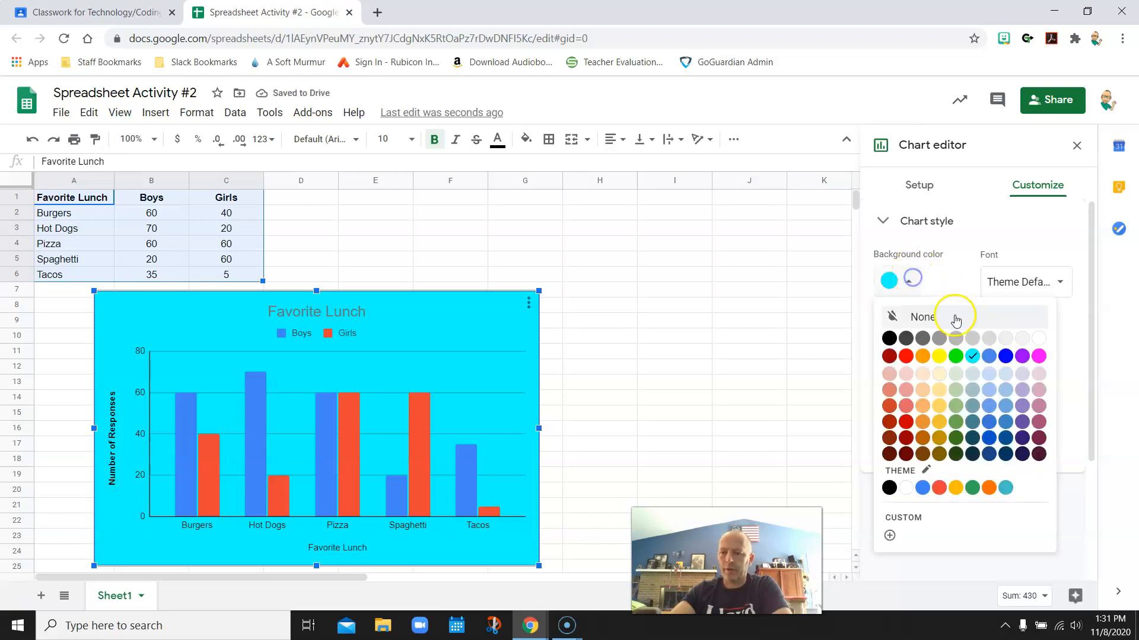
left_click(1021, 339)
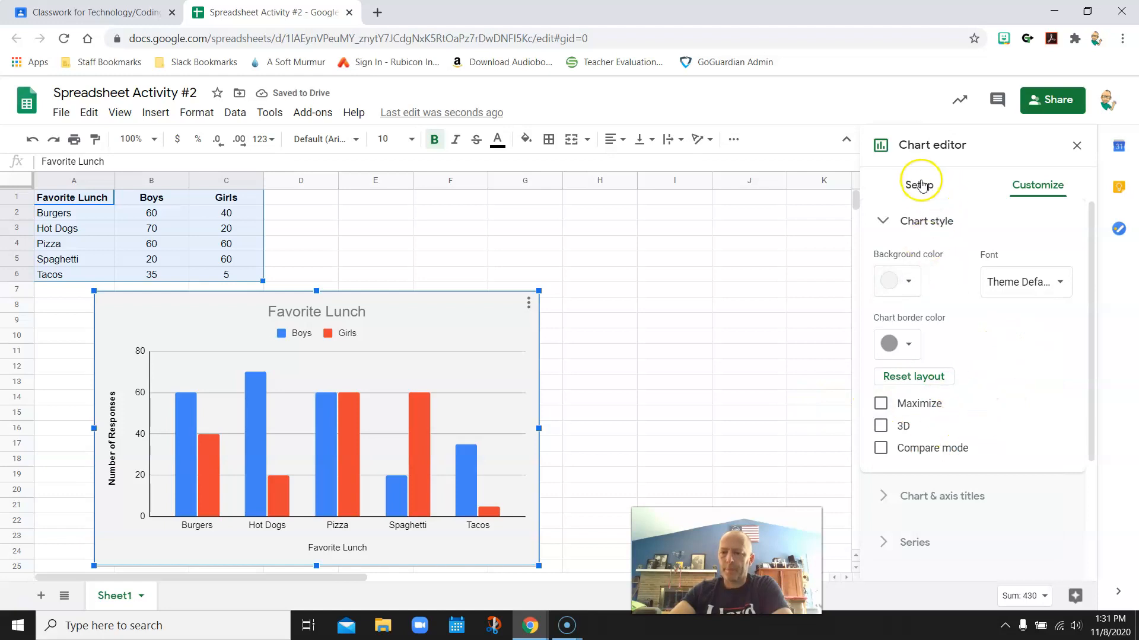
left_click(1076, 145)
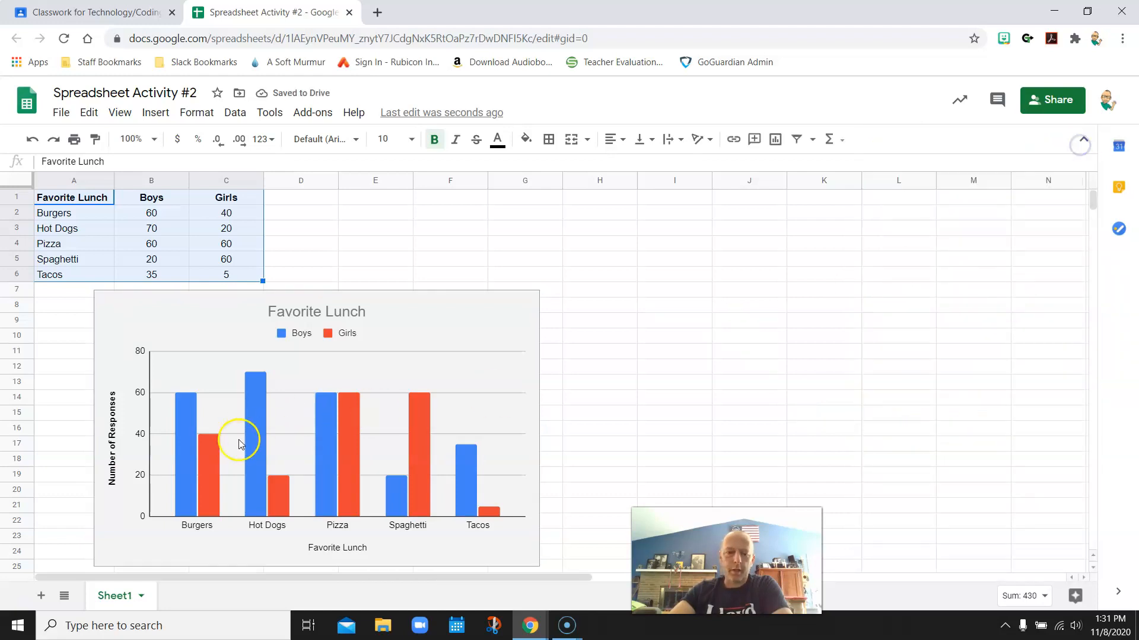
Recolor all columns of the Boys series medium green.
left_click(188, 455)
double_click(188, 454)
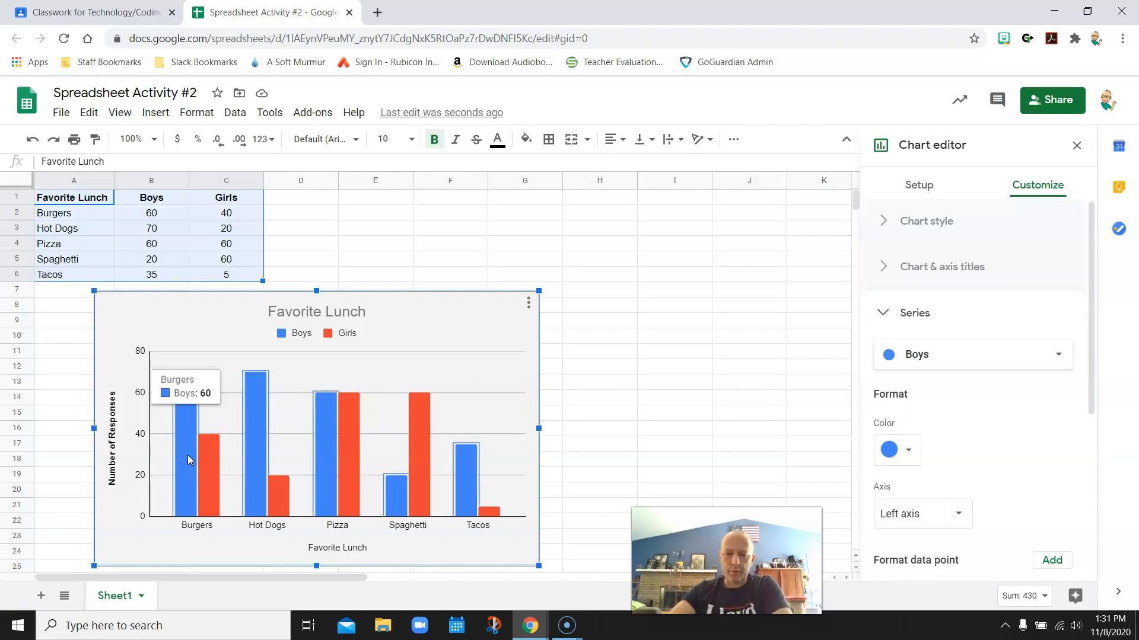
left_click(906, 455)
left_click(957, 301)
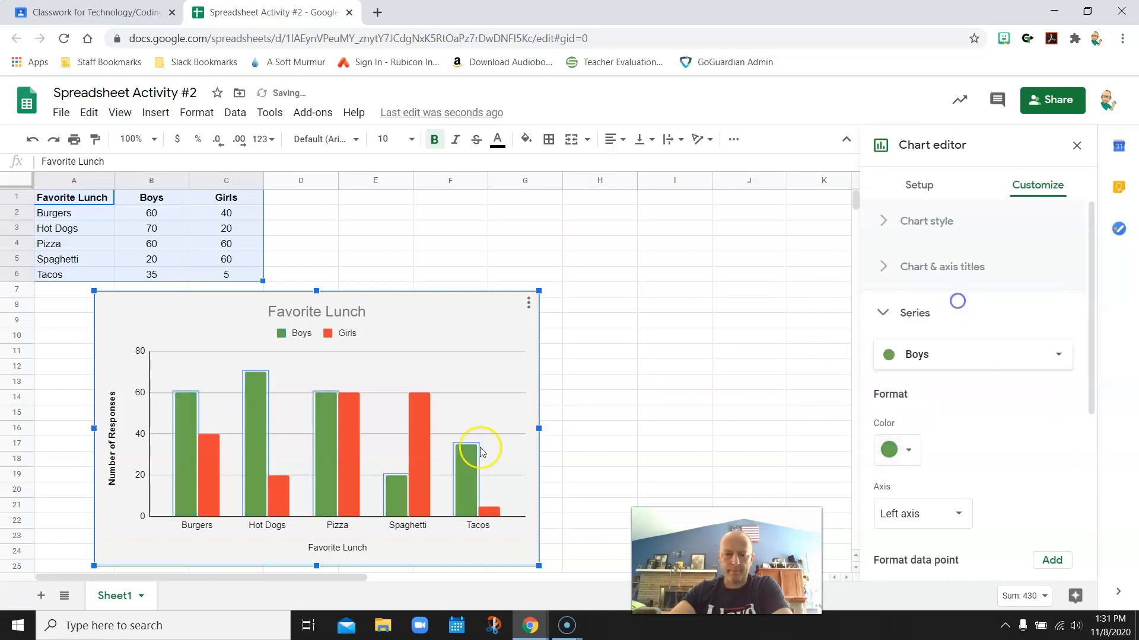
Select the whole Girls series rather than a single column and change its color to purple.
left_click(211, 479)
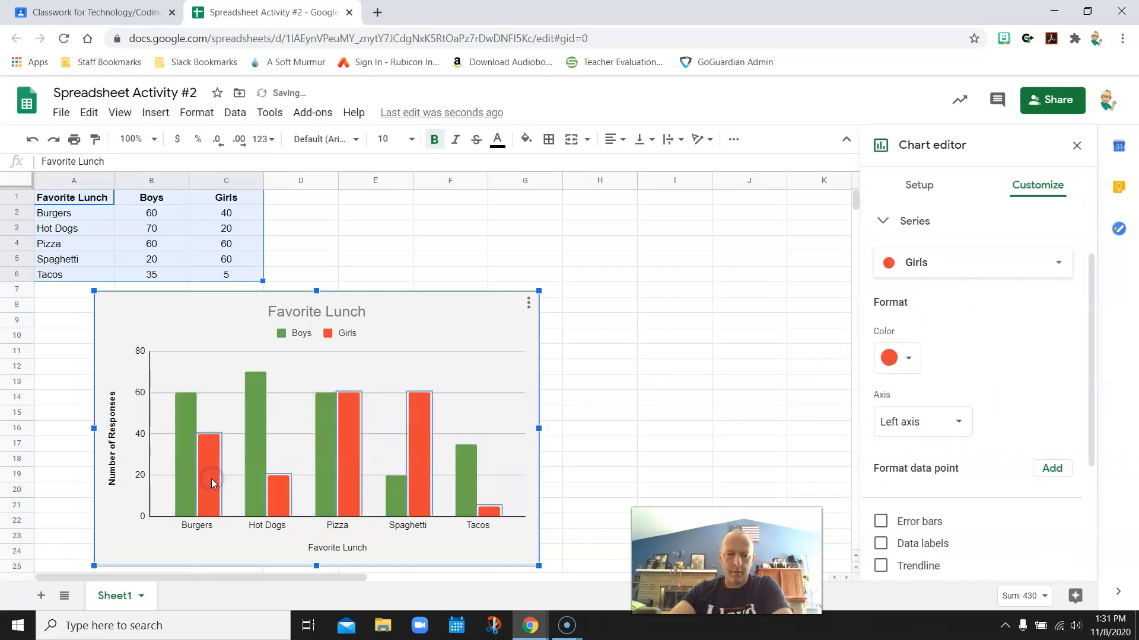
left_click(212, 478)
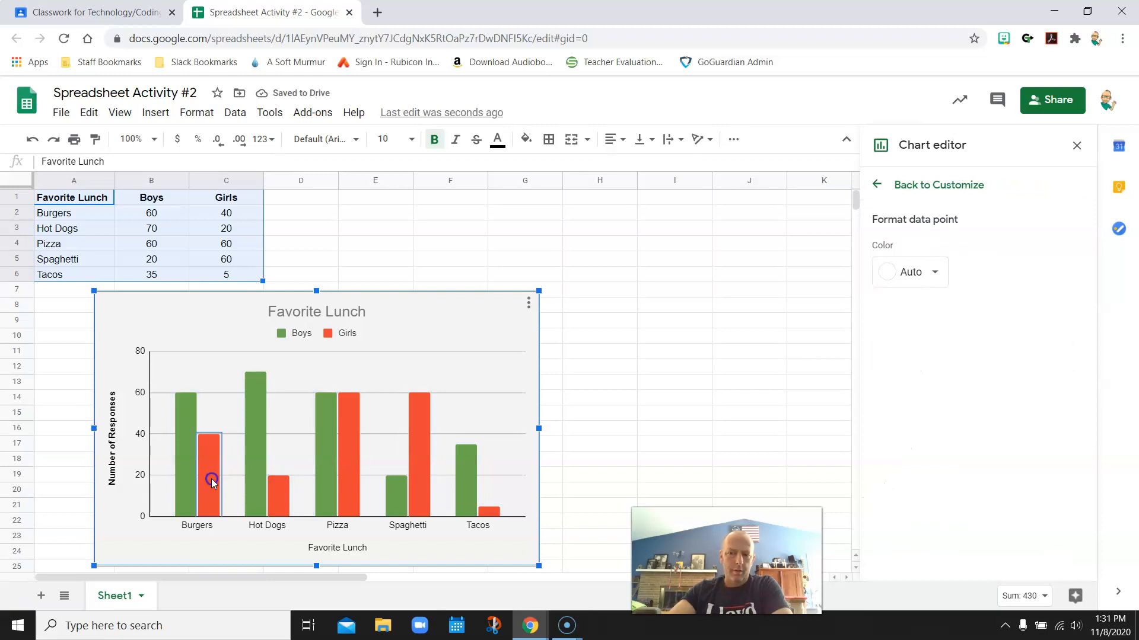
left_click(183, 475)
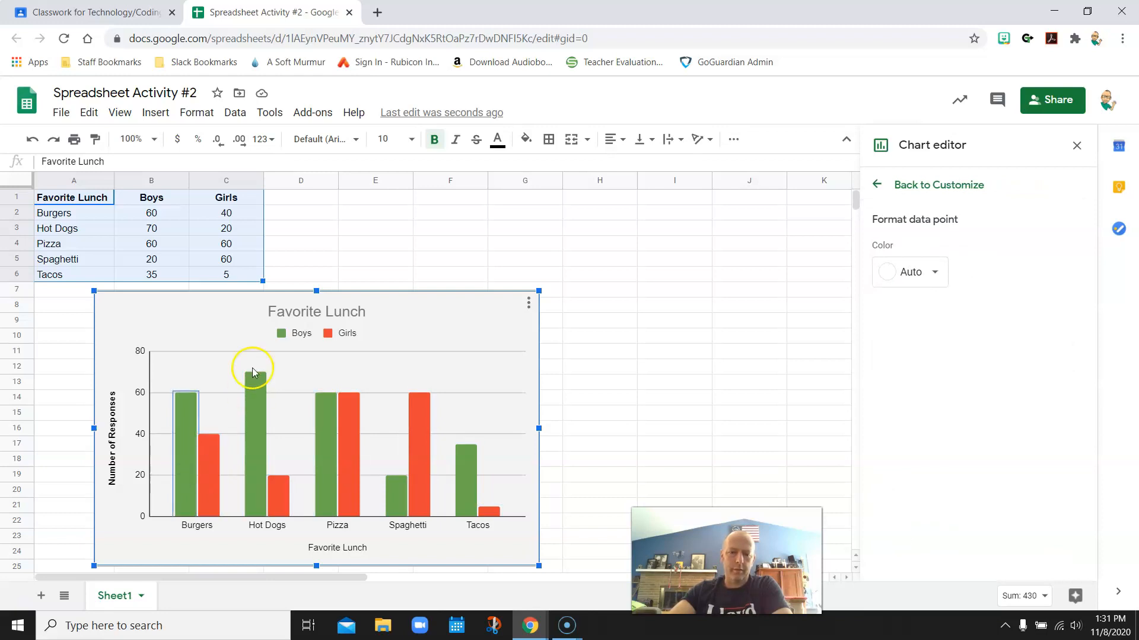
left_click(690, 399)
left_click(206, 461)
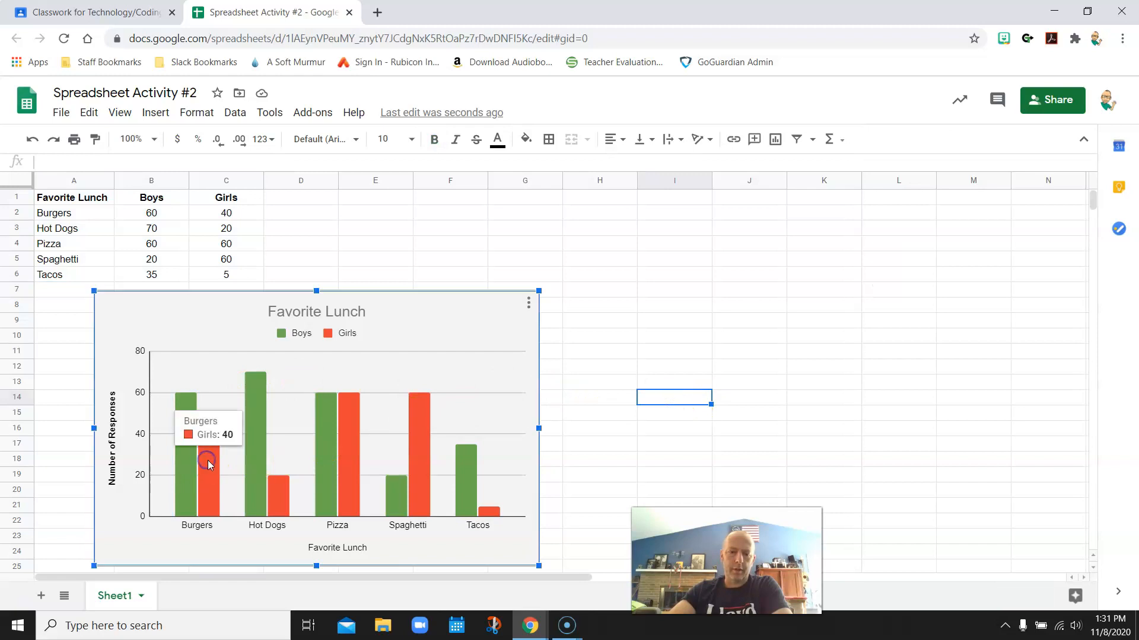
double_click(207, 461)
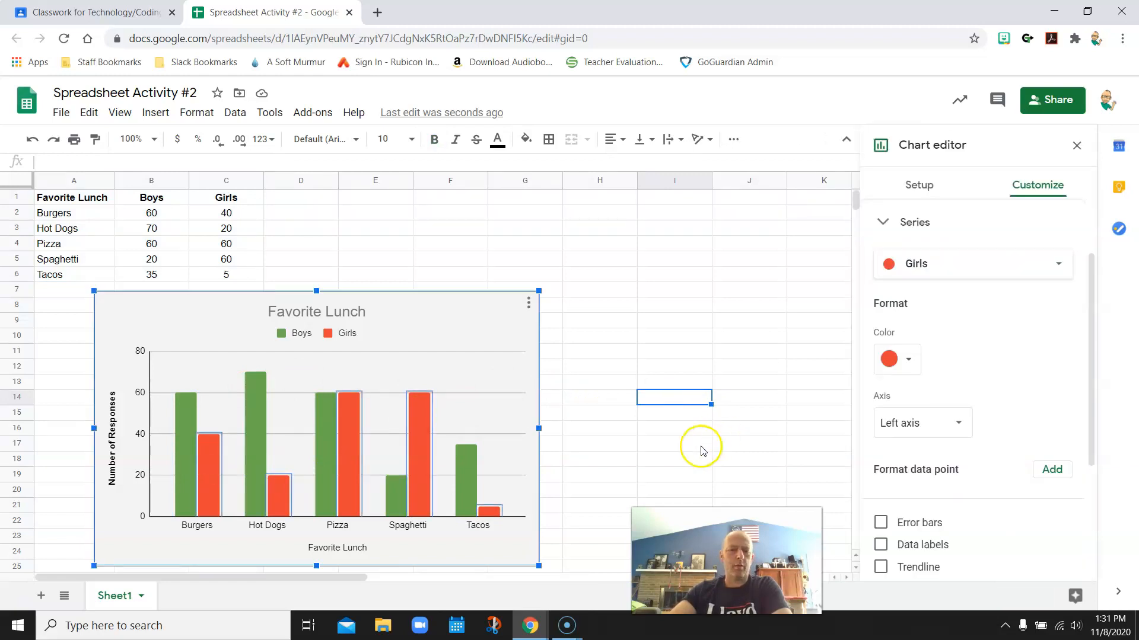
left_click(907, 359)
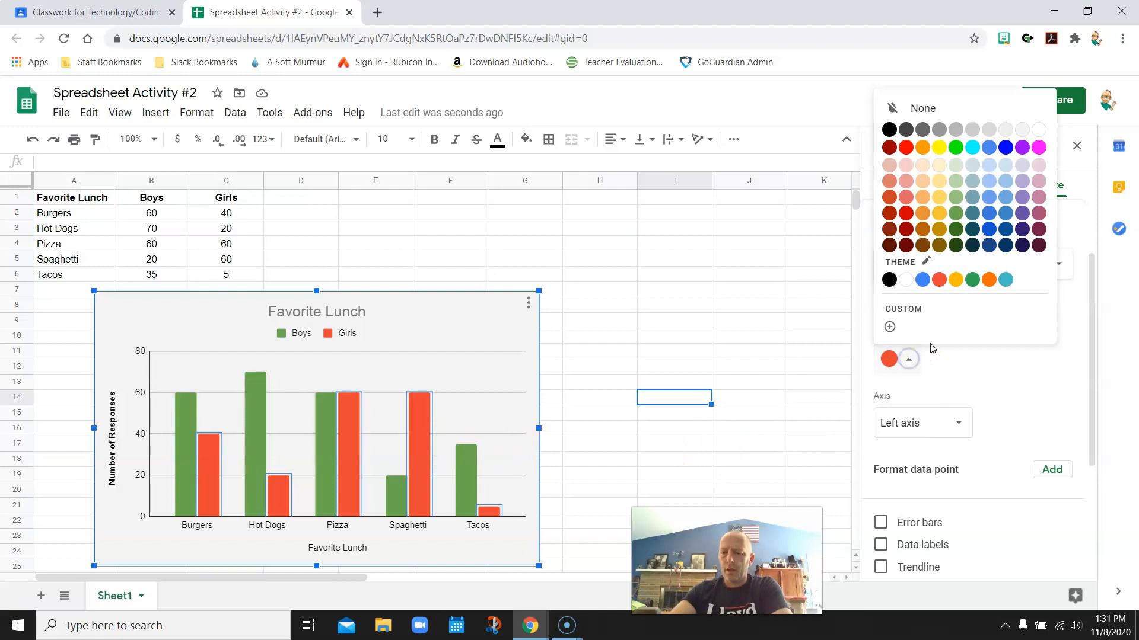
left_click(1021, 148)
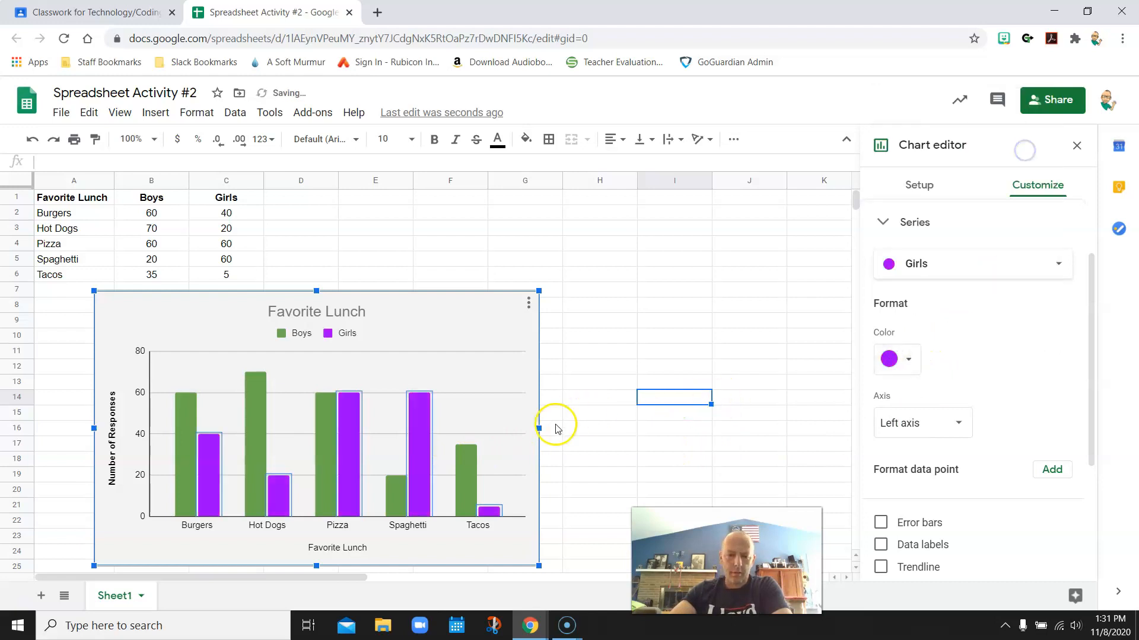
left_click(516, 383)
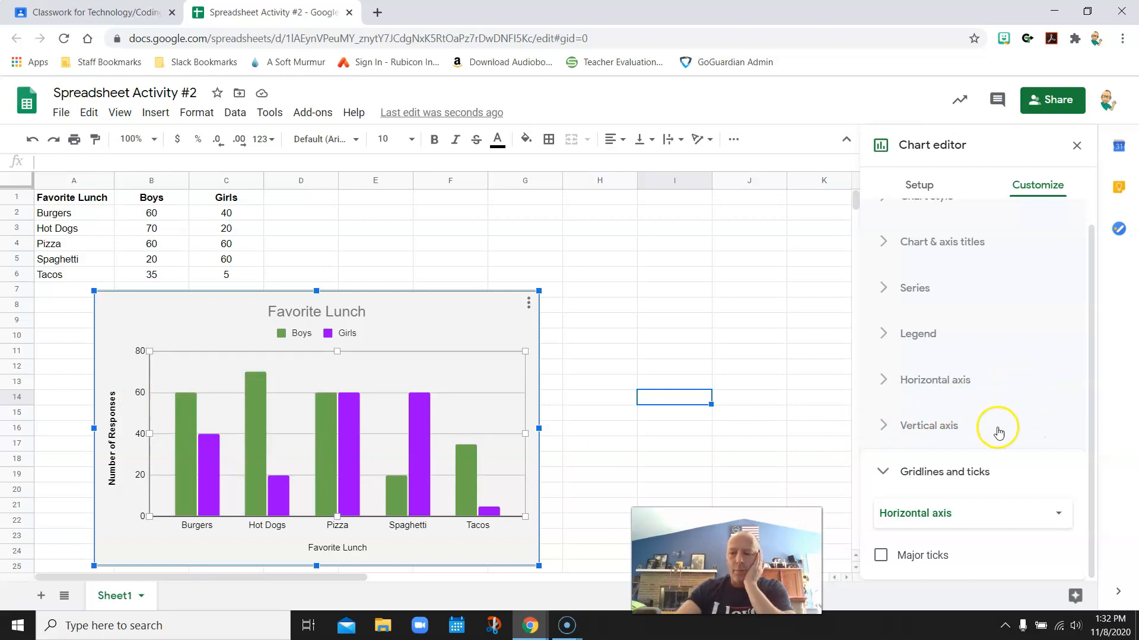
scroll(1054, 319, "up", 1)
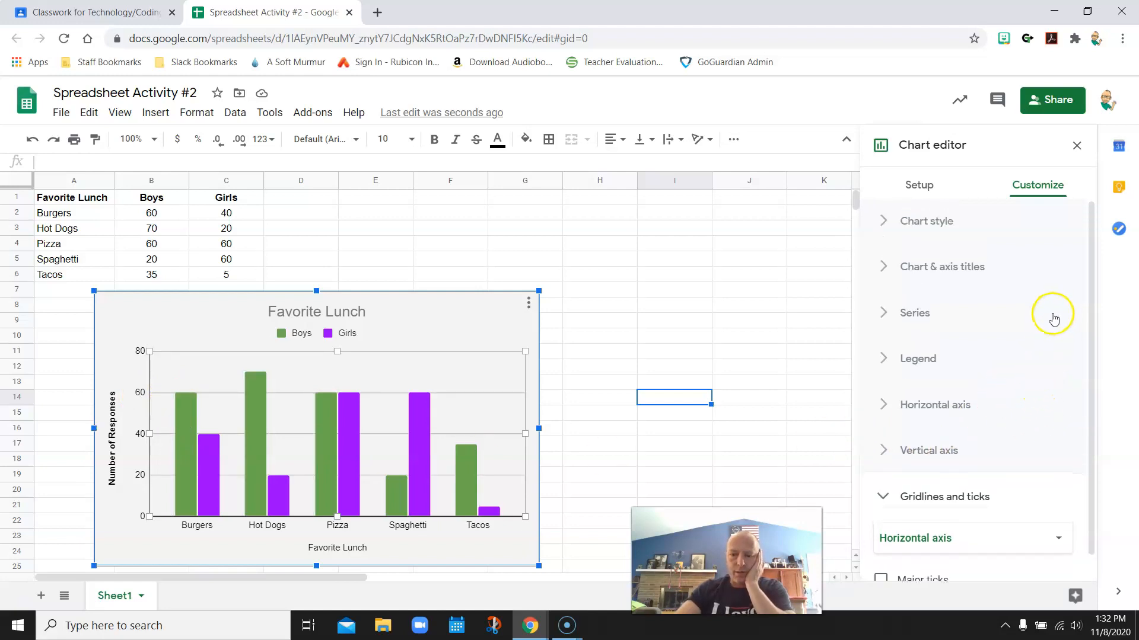
double_click(183, 425)
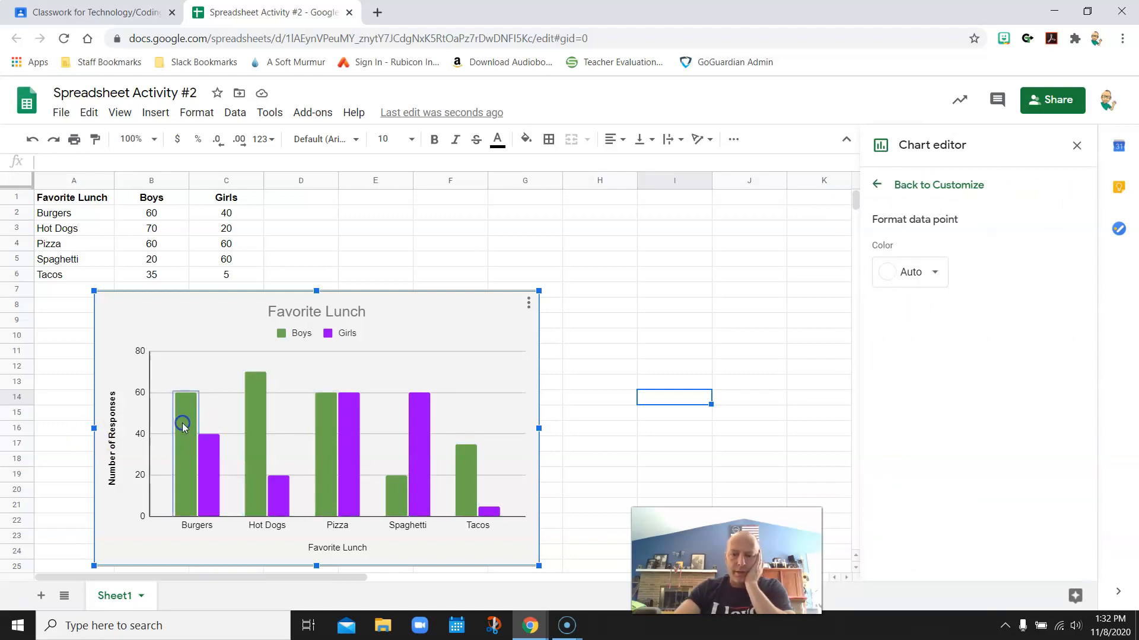
left_click(184, 353)
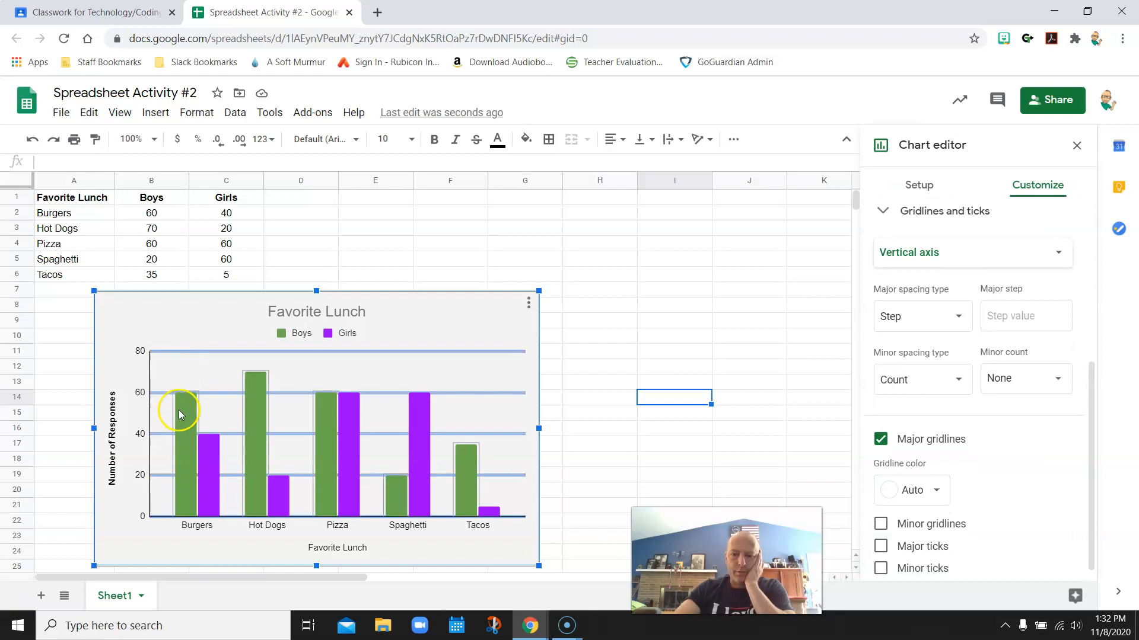
left_click(179, 410)
left_click(179, 411)
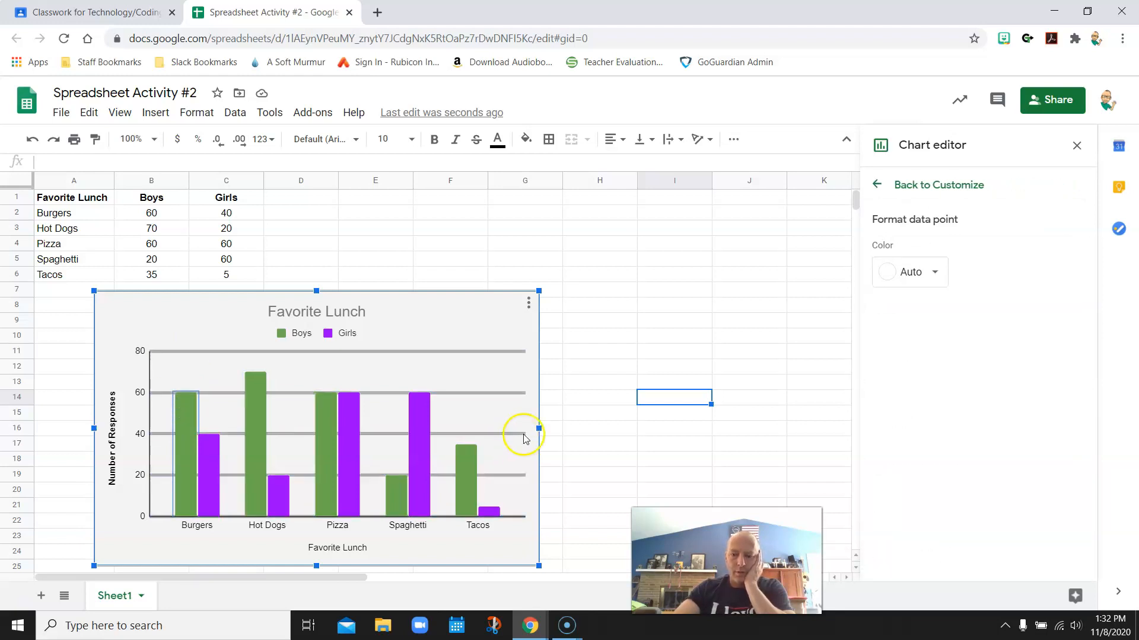
left_click(590, 432)
Select the whole Boys series in the chart, turn on its data labels and close the chart editor.
left_click(187, 462)
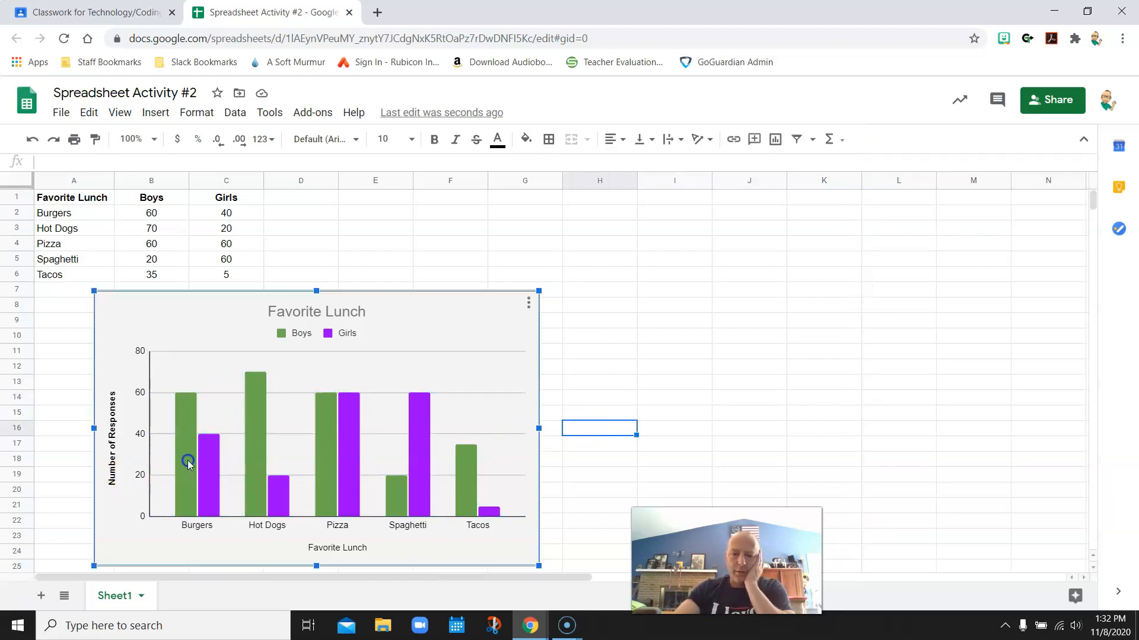
left_click(187, 461)
left_click(187, 461)
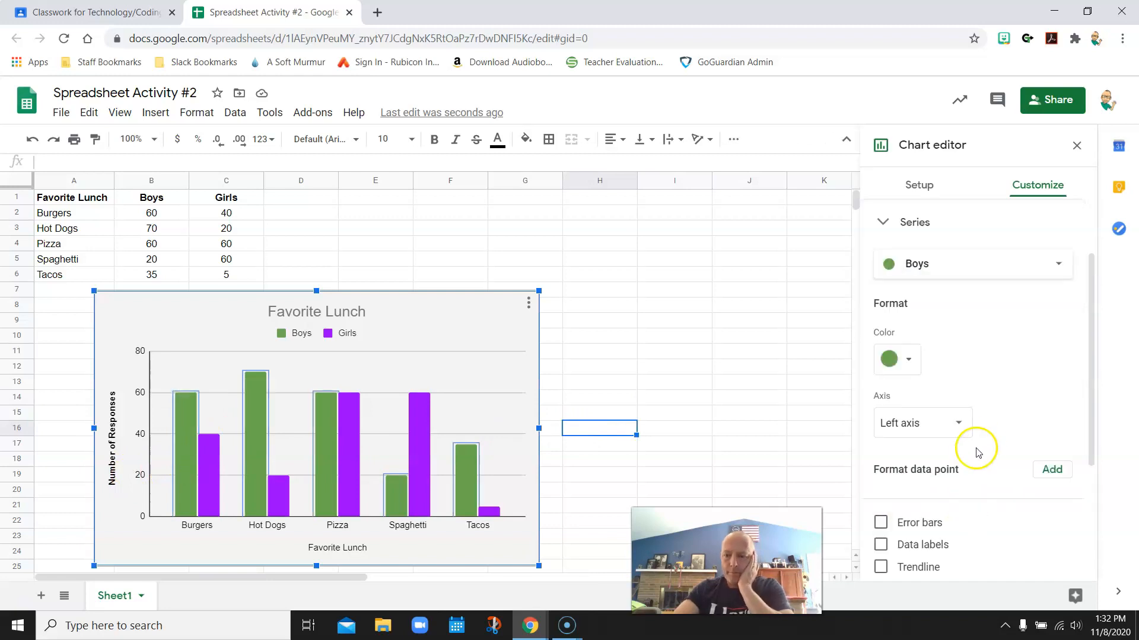
scroll(994, 432, "down", 3)
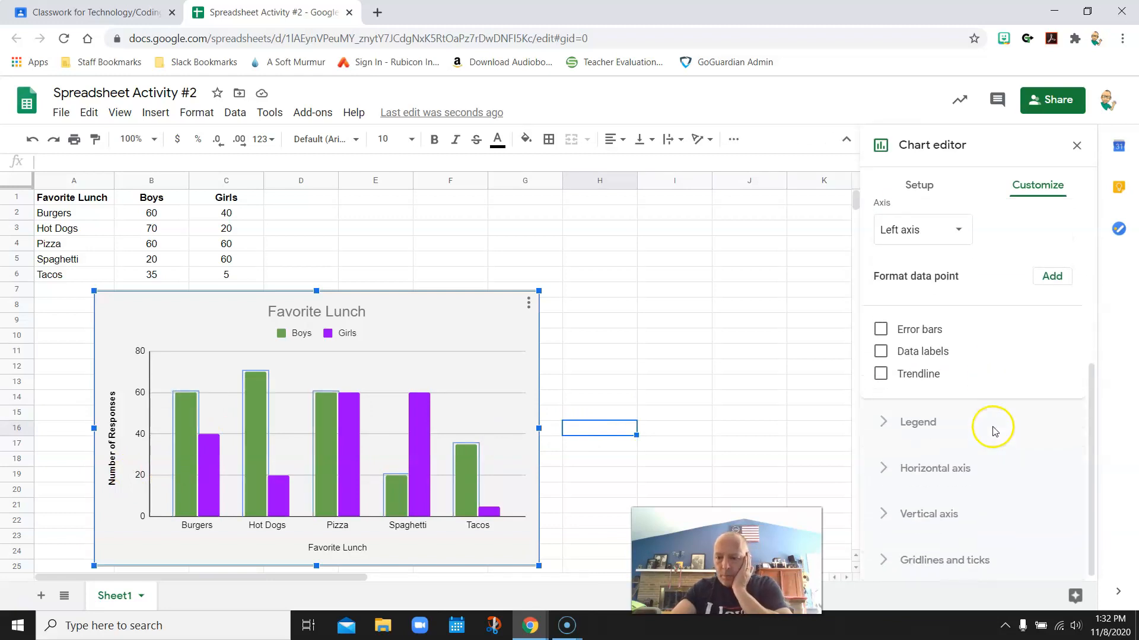
left_click(882, 349)
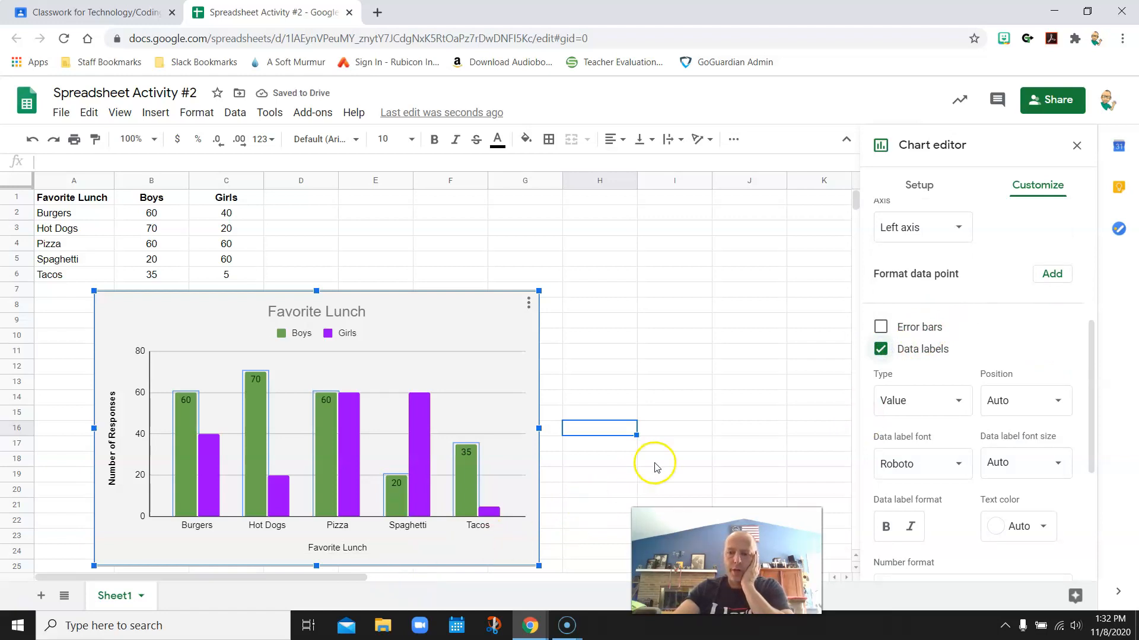
left_click(596, 479)
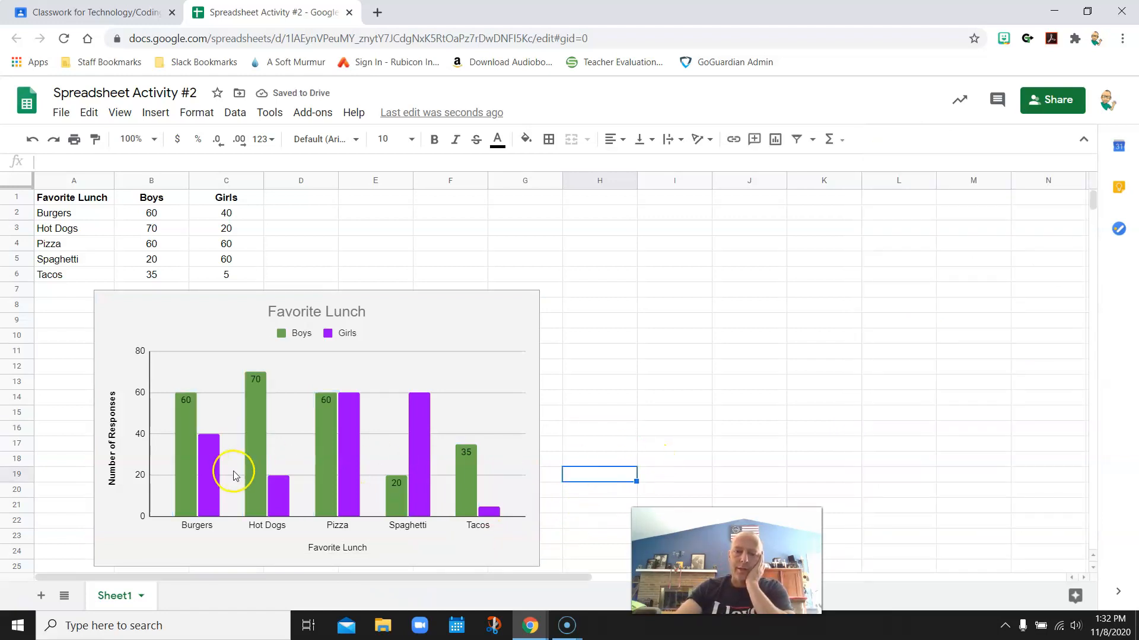
Turn on data labels for the Girls series as well and leave chart editing.
double_click(211, 475)
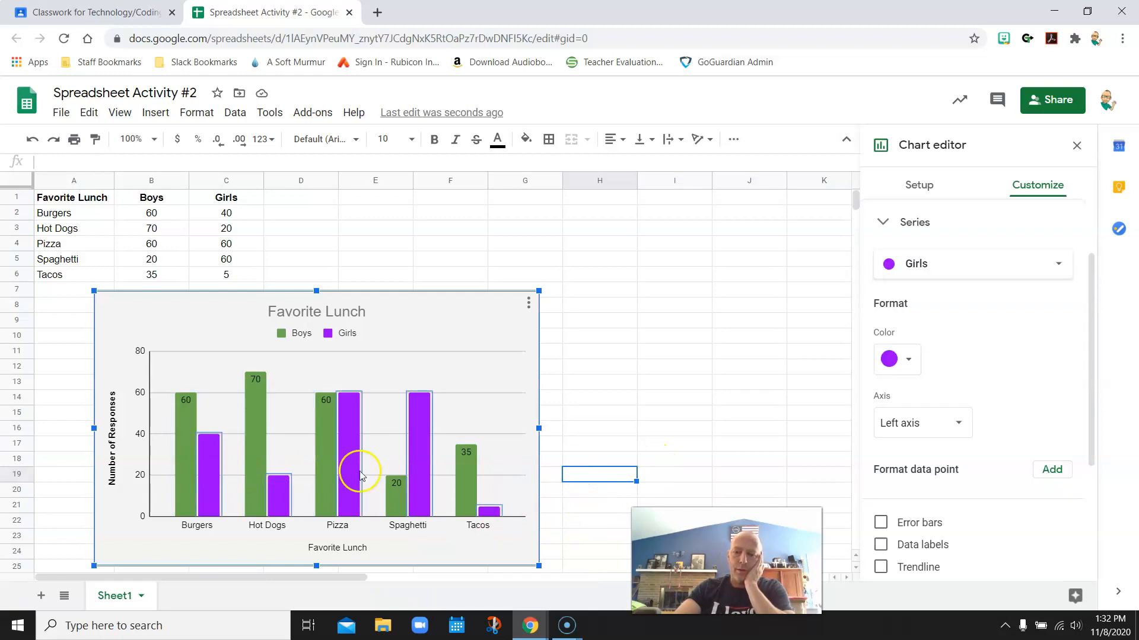
scroll(1008, 438, "down", 3)
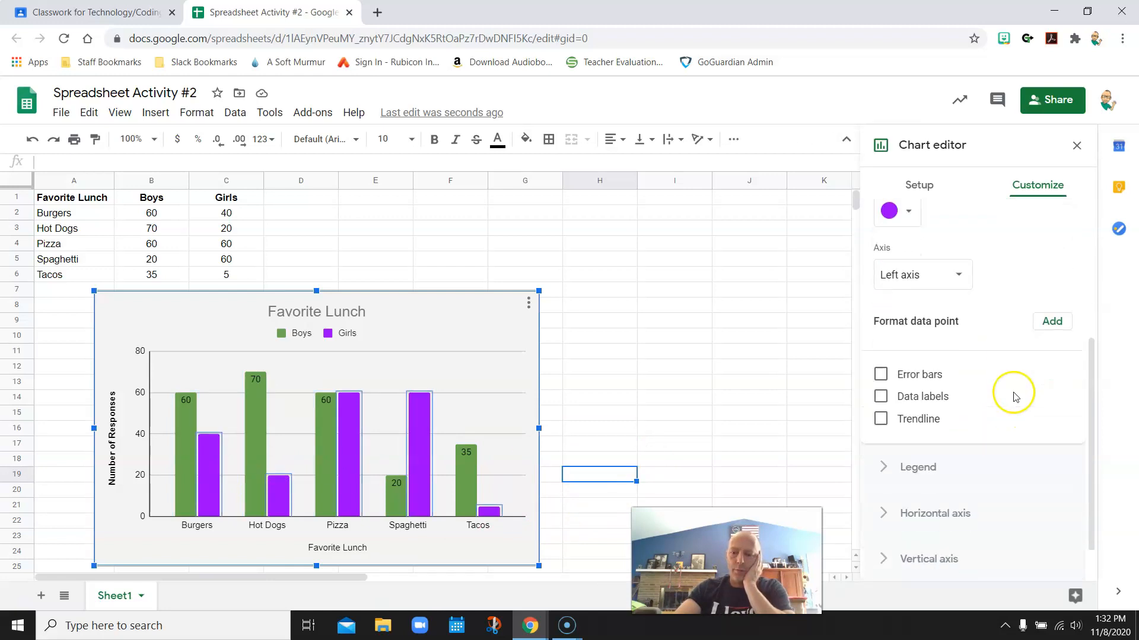
left_click(881, 397)
left_click(670, 333)
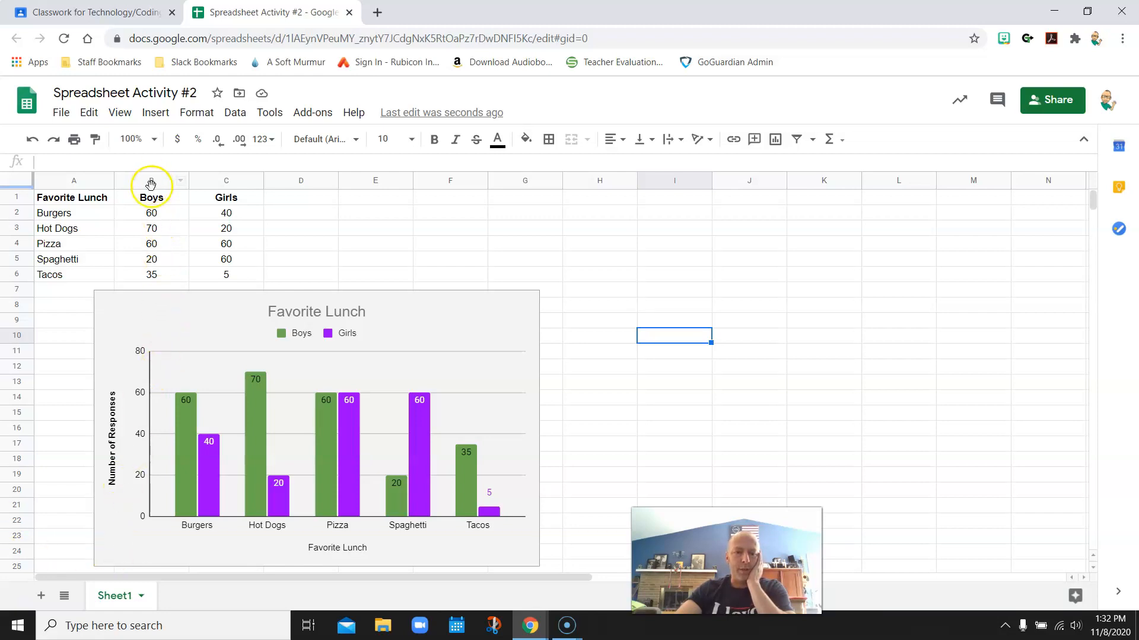
Change the Boys value for Spaghetti in cell B5 to 40.
left_click(151, 258)
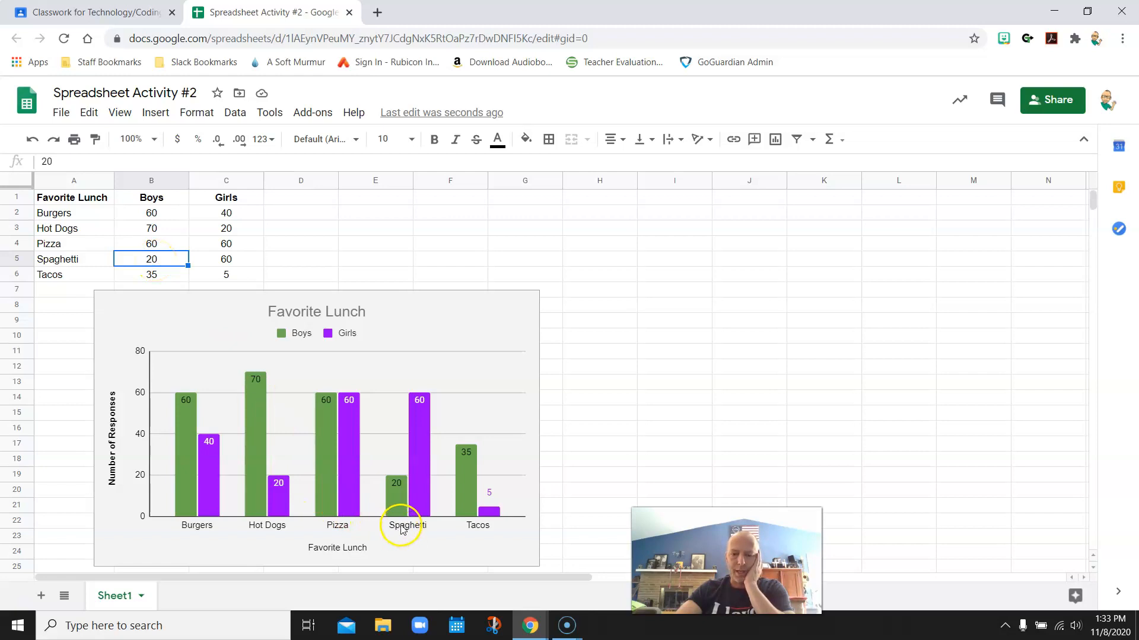
double_click(161, 261)
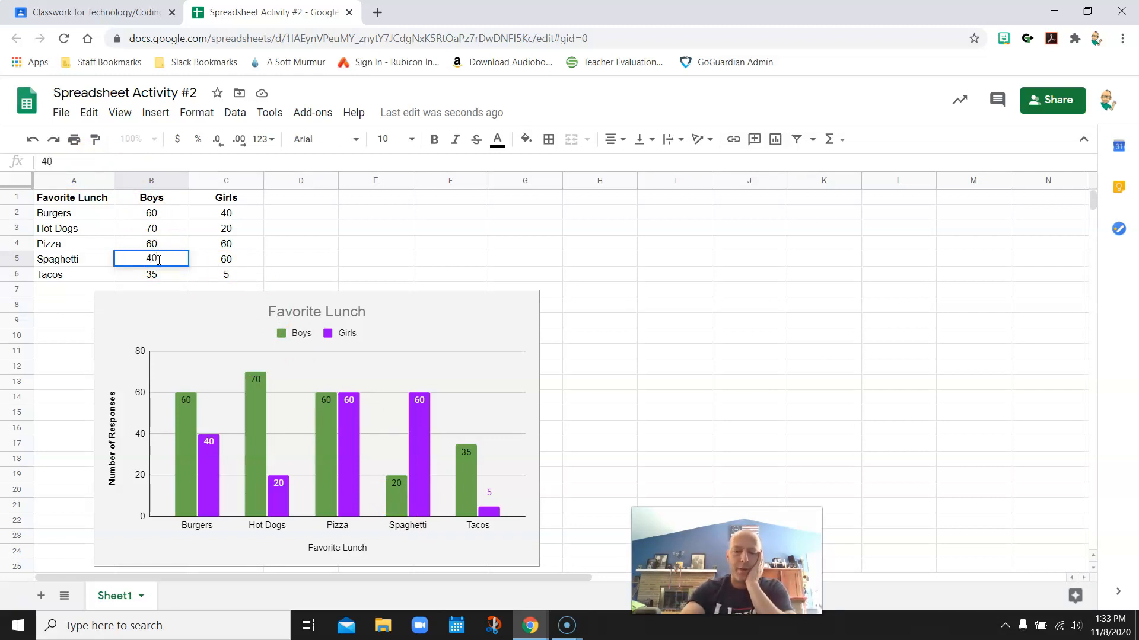
key("Return")
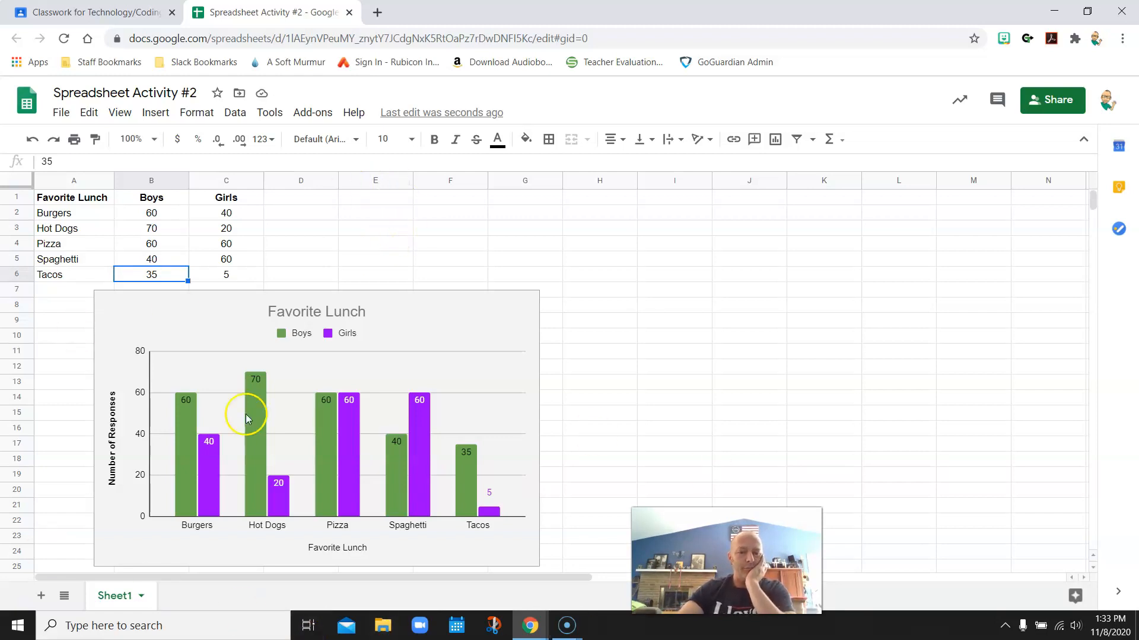
scroll(437, 483, "down", 3)
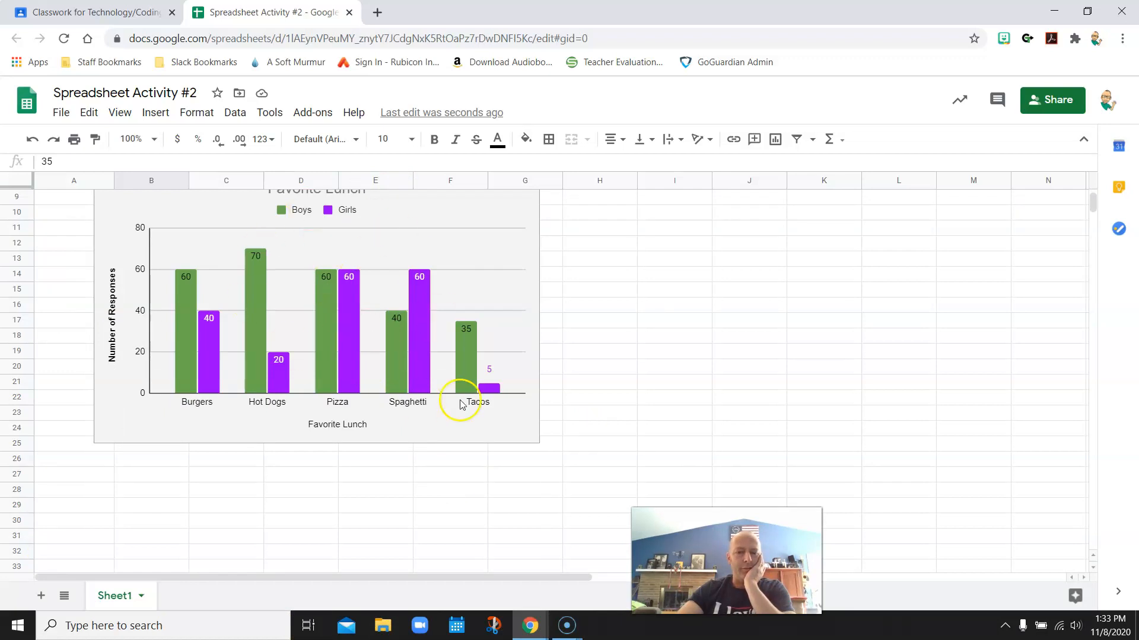
scroll(731, 330, "up", 3)
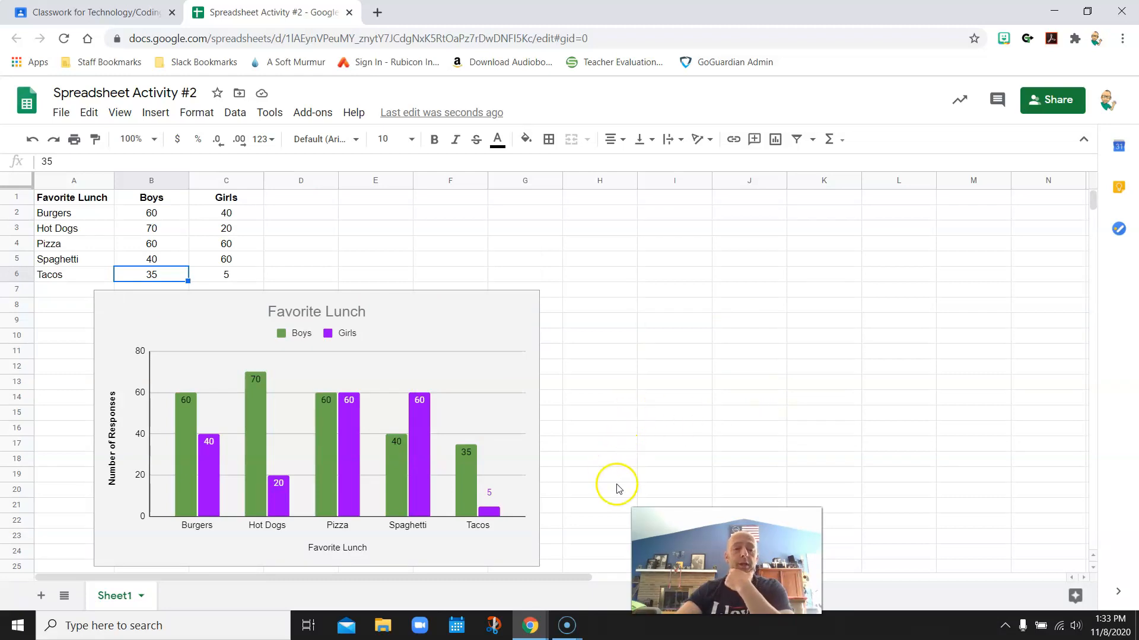
left_click_drag(726, 562, 975, 520)
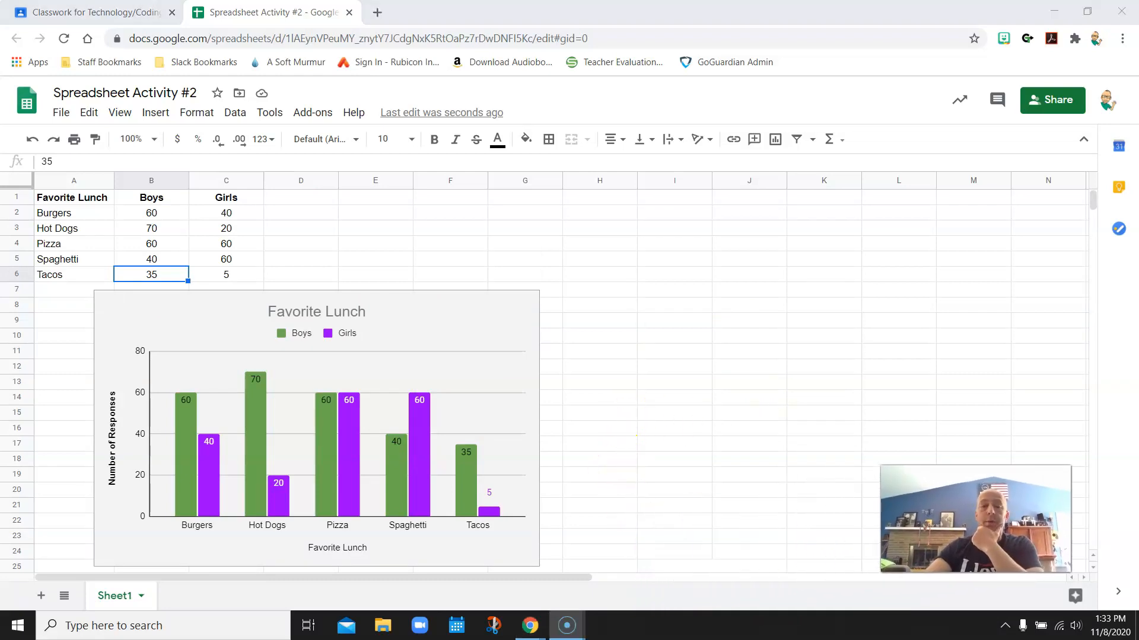